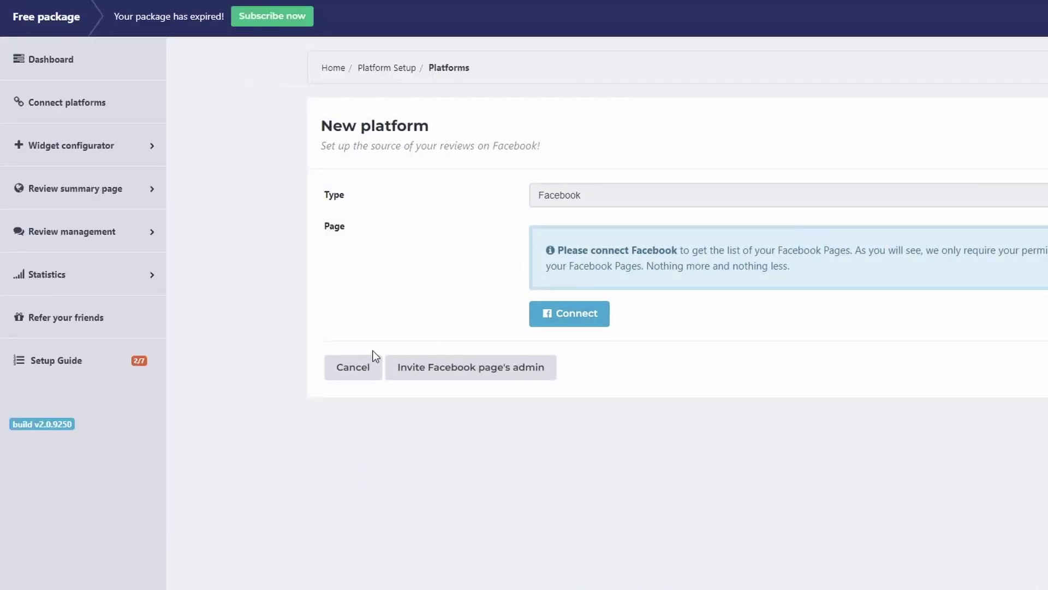
Cancel adding the Facebook platform and examine the list of other review platforms that can be connected.
{"action": "left_click", "coordinate": [364, 374]}
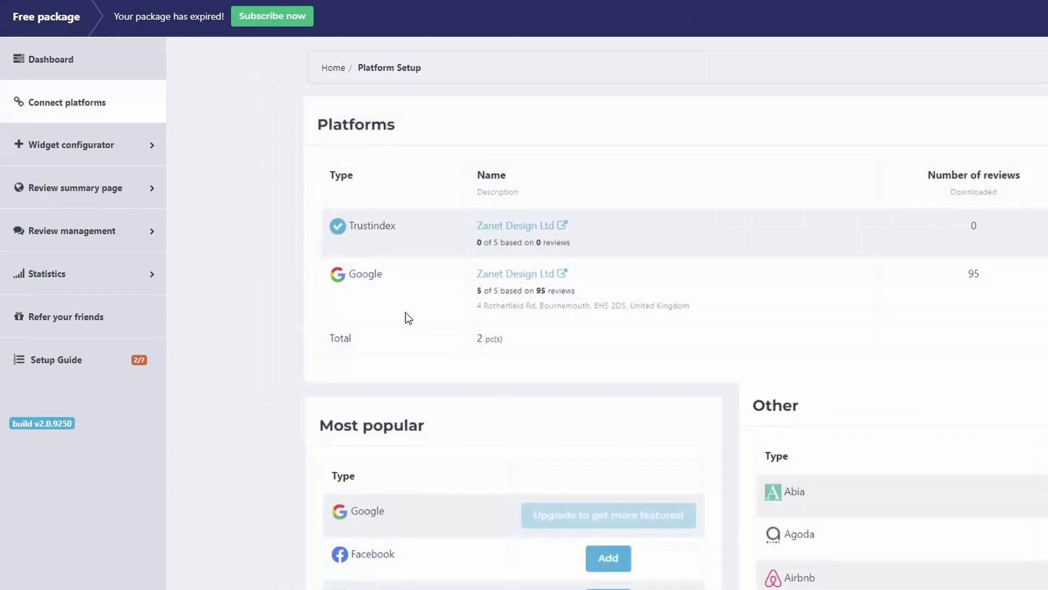
{"action": "scroll", "coordinate": [451, 299], "scroll_direction": "down", "scroll_amount": 5}
{"action": "scroll", "coordinate": [445, 240], "scroll_direction": "up", "scroll_amount": 3}
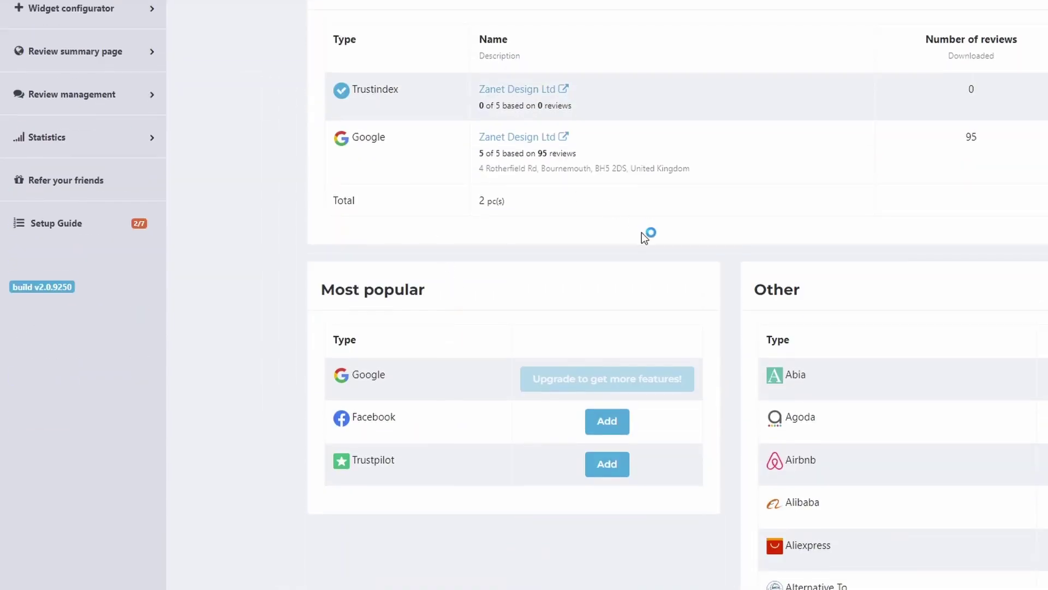
{"action": "scroll", "coordinate": [817, 273], "scroll_direction": "down", "scroll_amount": 15}
{"action": "scroll", "coordinate": [820, 271], "scroll_direction": "down", "scroll_amount": 5}
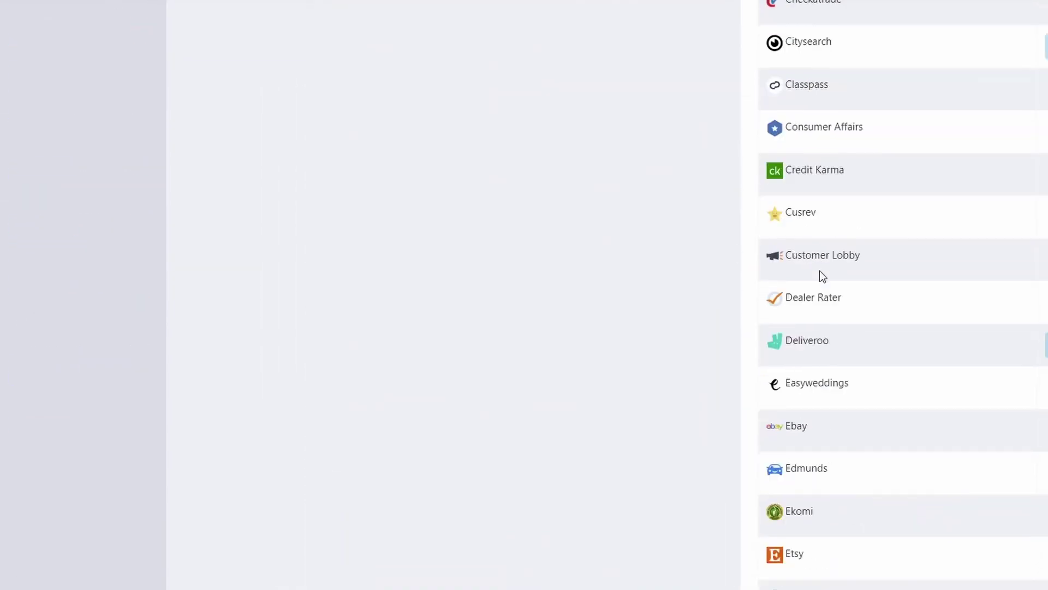
{"action": "scroll", "coordinate": [820, 270], "scroll_direction": "up", "scroll_amount": 20}
{"action": "scroll", "coordinate": [820, 268], "scroll_direction": "down", "scroll_amount": 6}
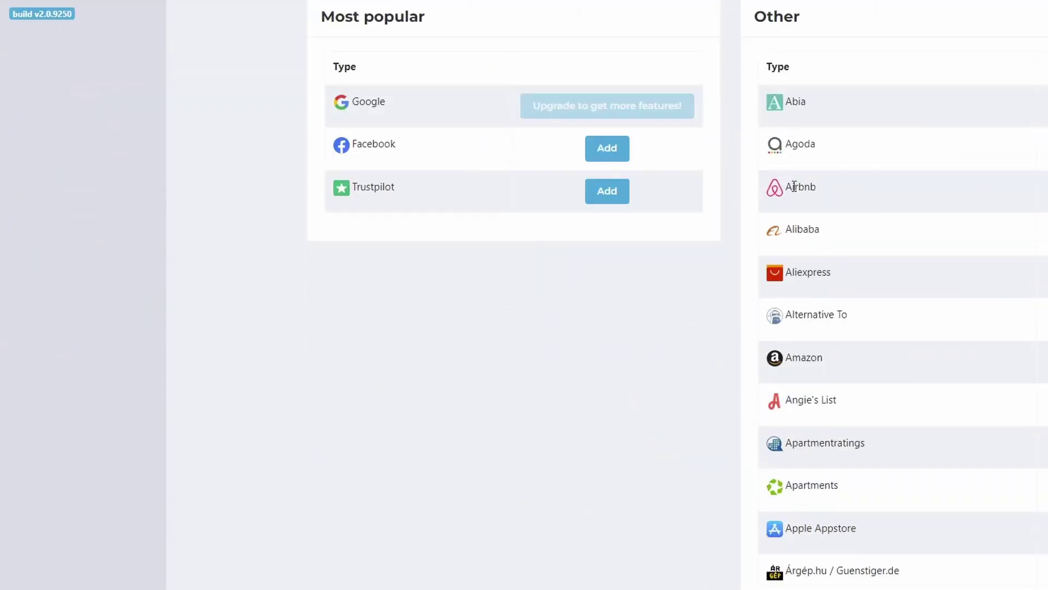
{"action": "scroll", "coordinate": [830, 193], "scroll_direction": "down", "scroll_amount": 8}
{"action": "scroll", "coordinate": [838, 211], "scroll_direction": "down", "scroll_amount": 1}
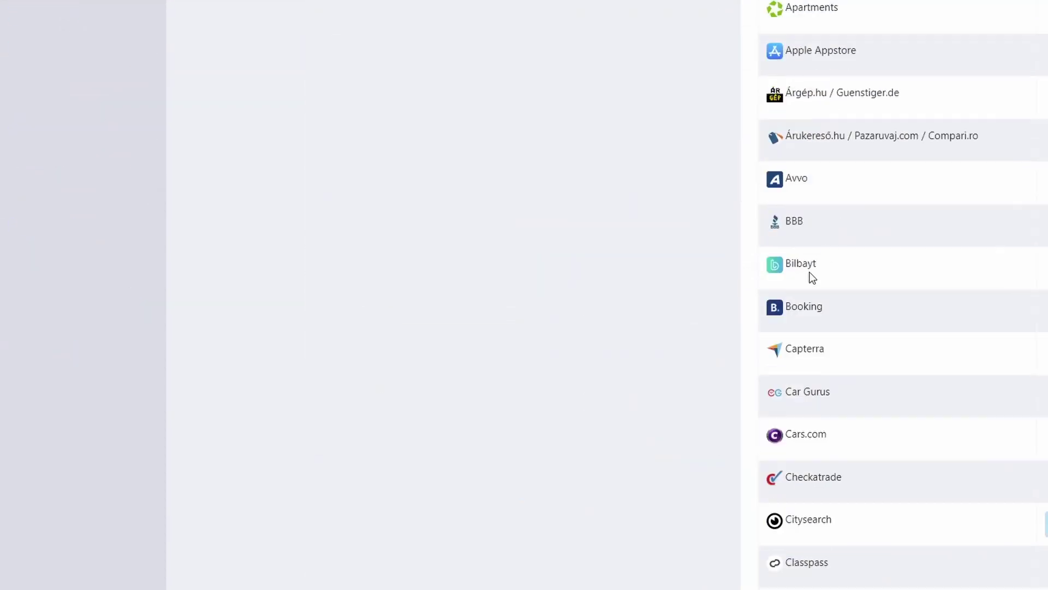
{"action": "scroll", "coordinate": [833, 309], "scroll_direction": "down", "scroll_amount": 17}
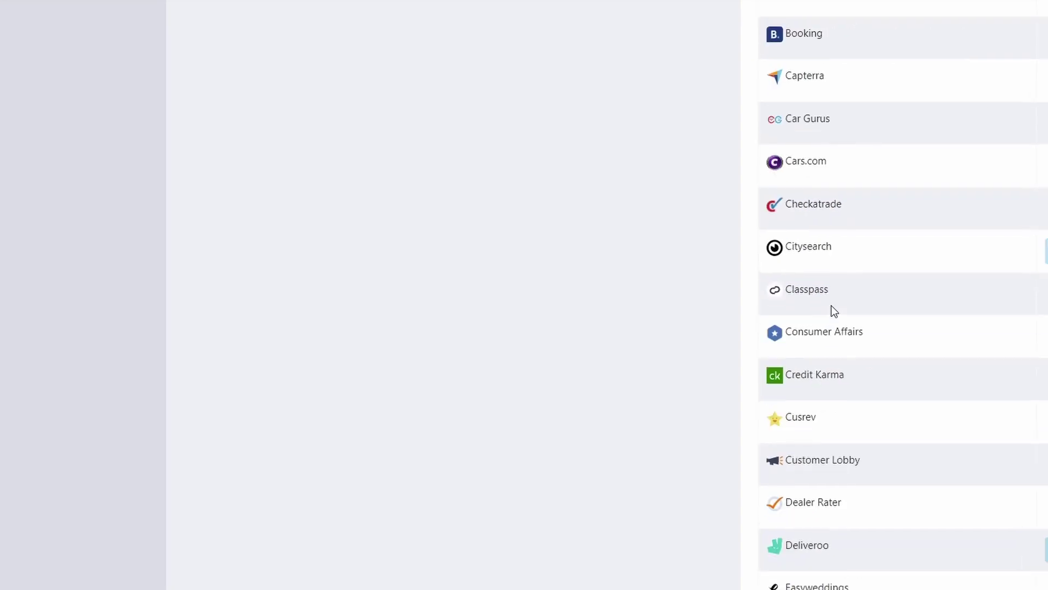
{"action": "scroll", "coordinate": [831, 304], "scroll_direction": "up", "scroll_amount": 20}
{"action": "scroll", "coordinate": [830, 303], "scroll_direction": "up", "scroll_amount": 9}
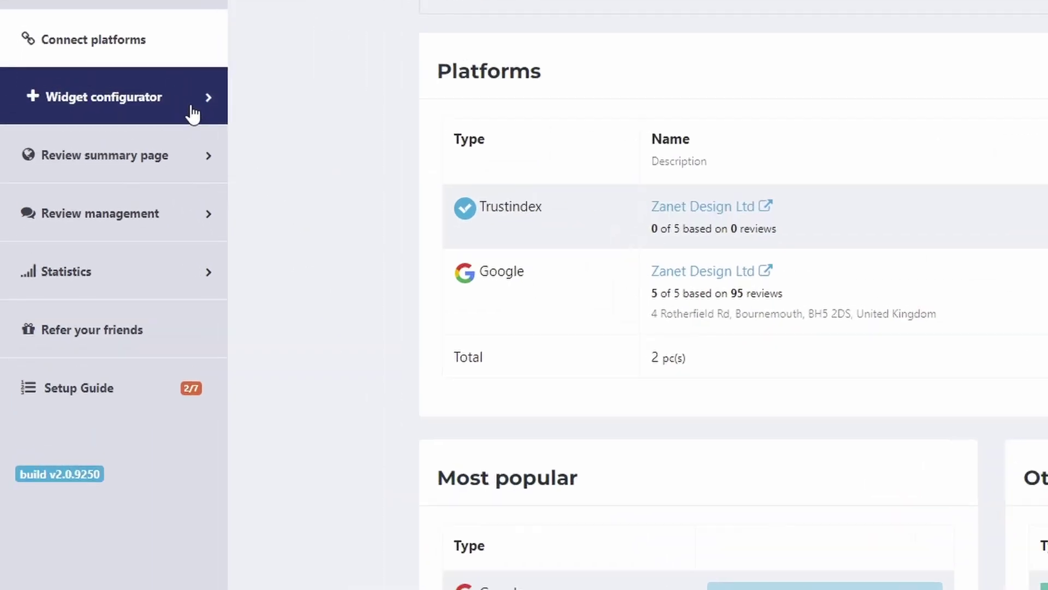
Open the widget layout selection for the Google source and examine the All, Badge and Button layouts.
{"action": "left_click", "coordinate": [120, 74]}
{"action": "left_click", "coordinate": [197, 243]}
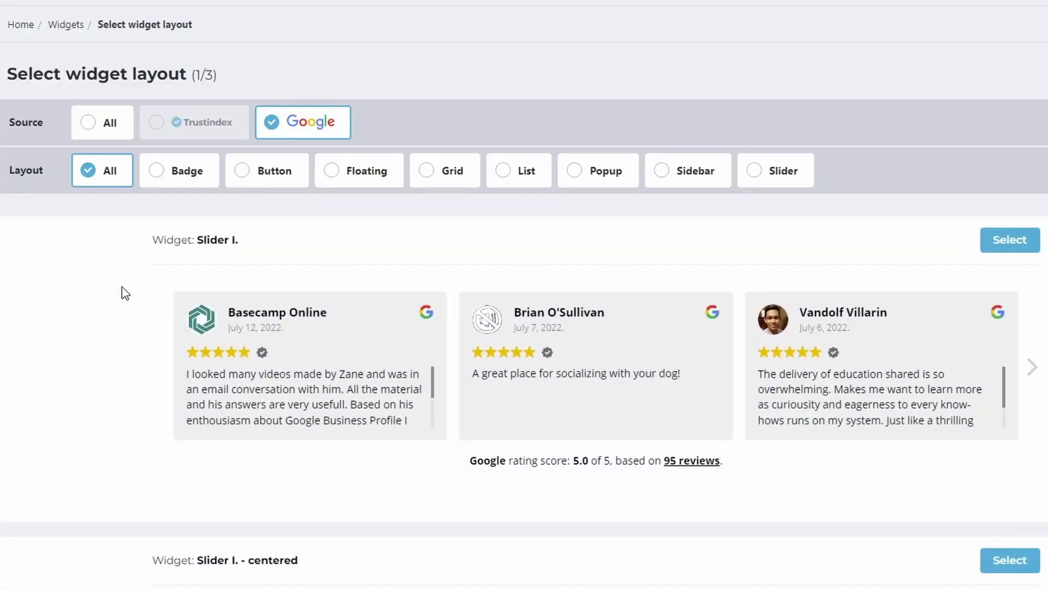
{"action": "scroll", "coordinate": [124, 290], "scroll_direction": "down", "scroll_amount": 12}
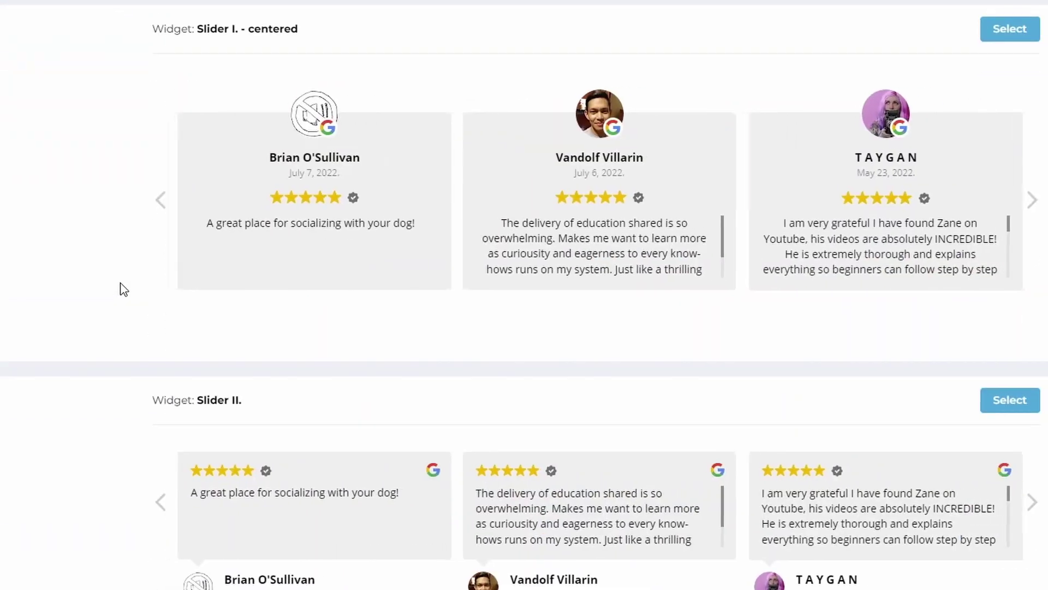
{"action": "scroll", "coordinate": [124, 290], "scroll_direction": "up", "scroll_amount": 12}
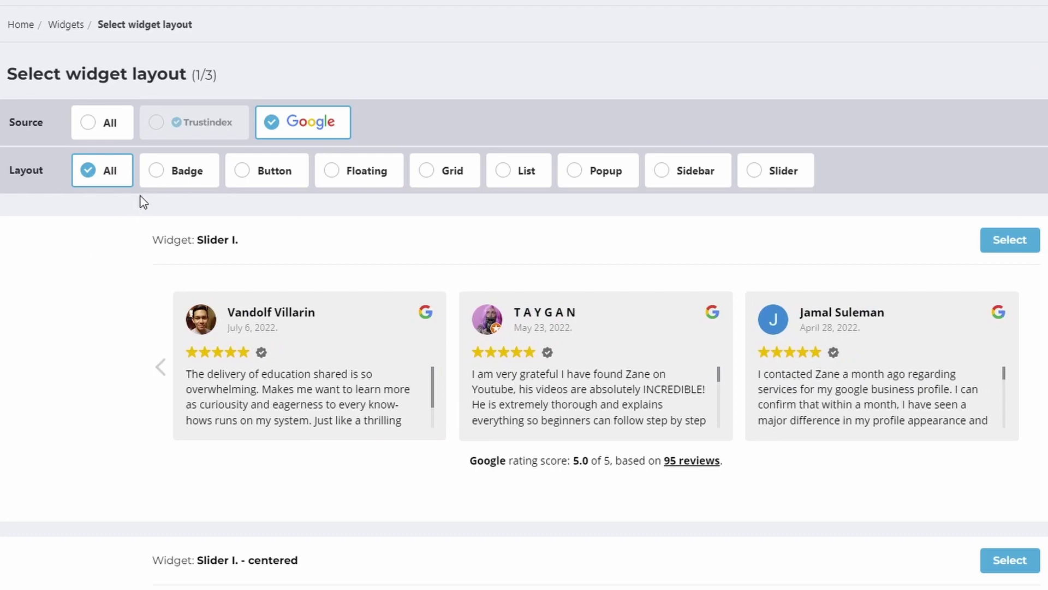
{"action": "left_click", "coordinate": [155, 170]}
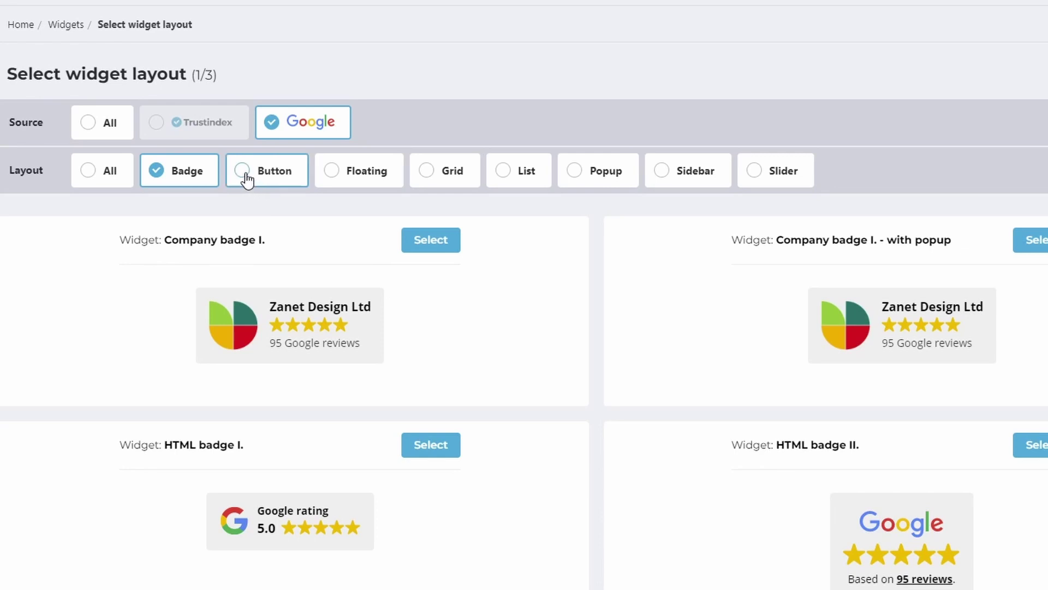
{"action": "left_click", "coordinate": [243, 175]}
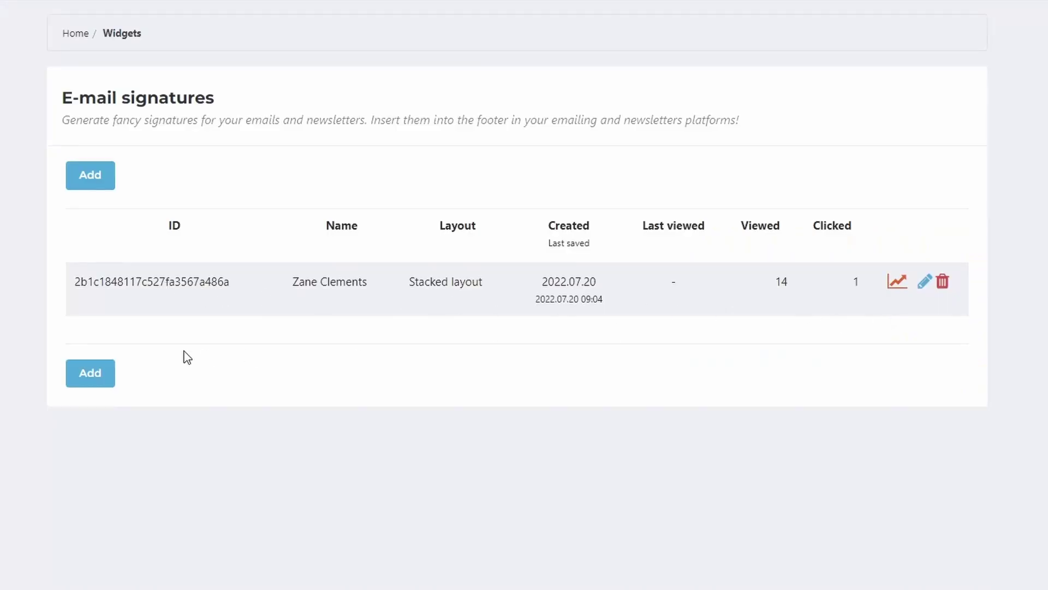
Add a new e-mail signature using the "Stacked layout with image" template.
{"action": "left_click", "coordinate": [89, 372]}
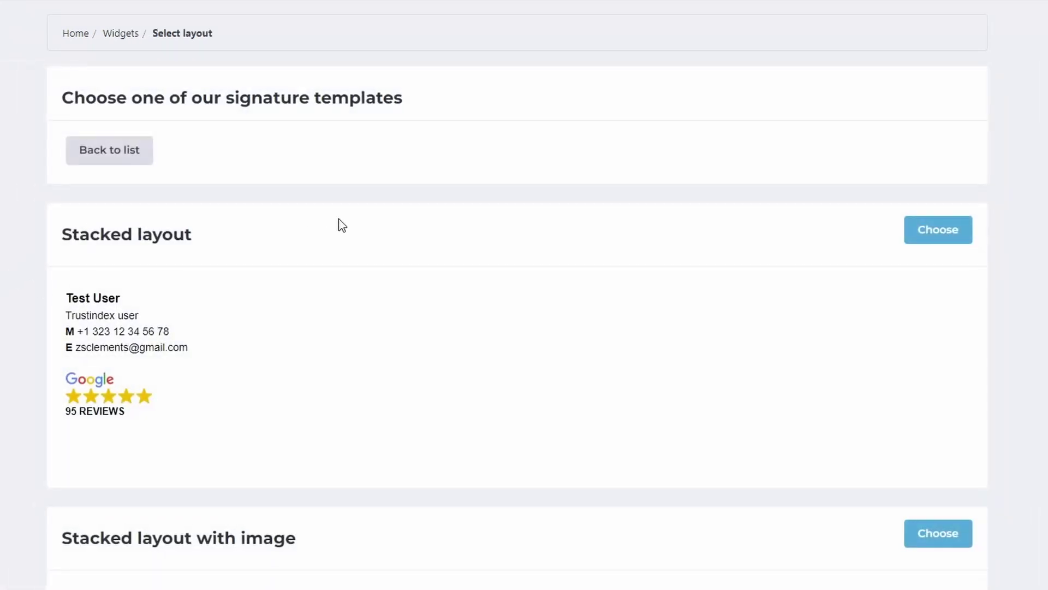
{"action": "scroll", "coordinate": [339, 228], "scroll_direction": "down", "scroll_amount": 4}
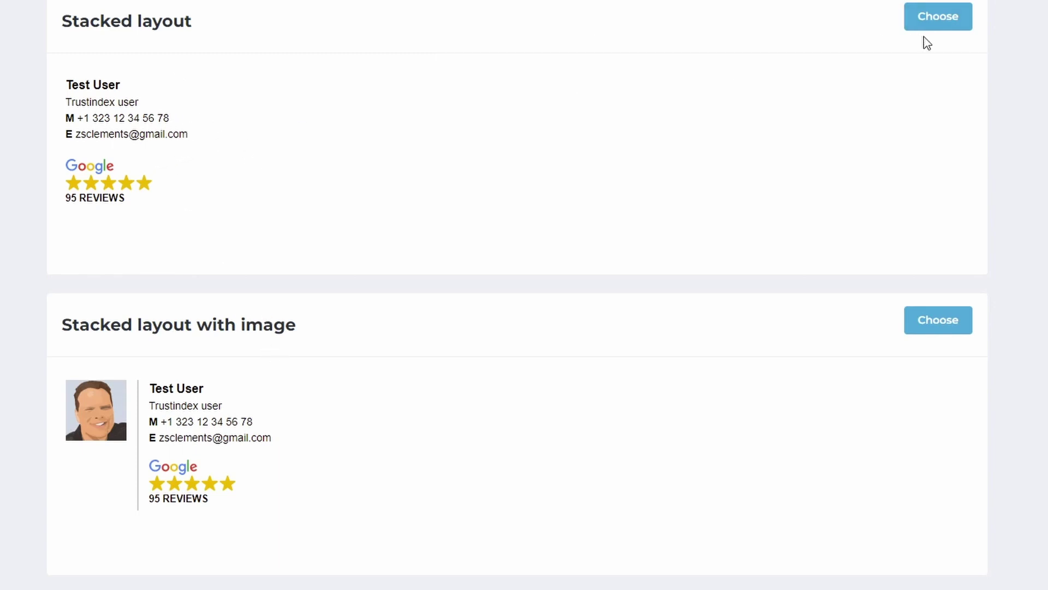
{"action": "left_click", "coordinate": [936, 327]}
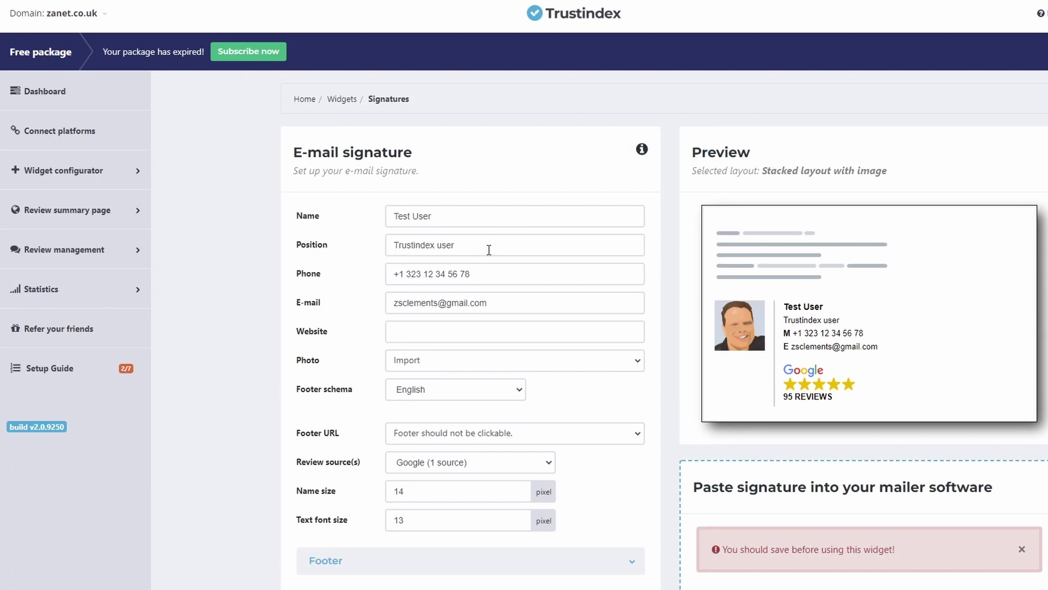
Set the e-mail signature's name to "Zanet Design".
{"action": "left_click", "coordinate": [419, 218]}
{"action": "key", "text": "ctrl+a"}
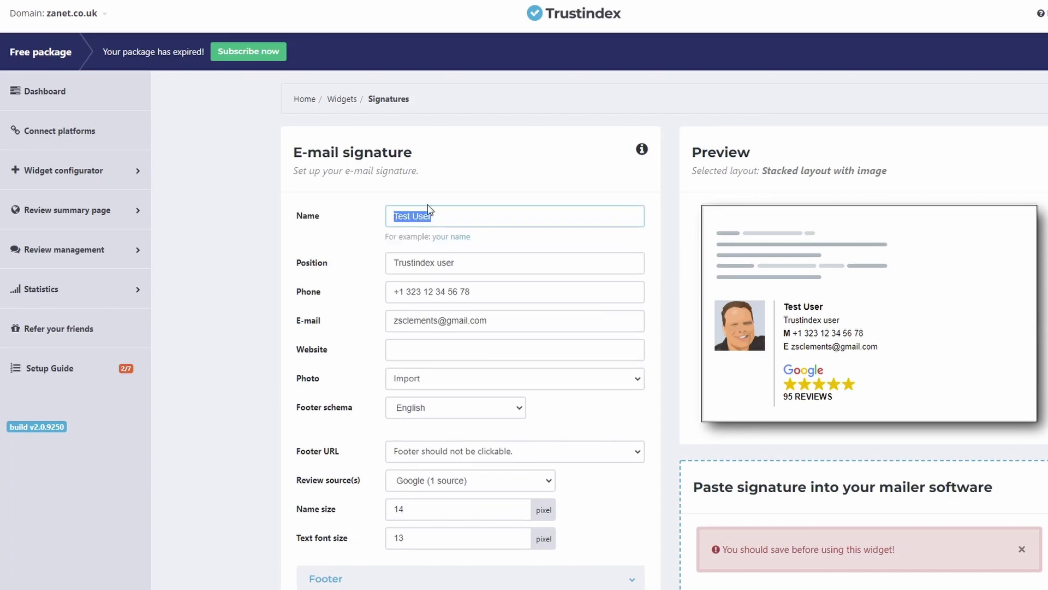
{"action": "type", "text": "Zanet Design"}
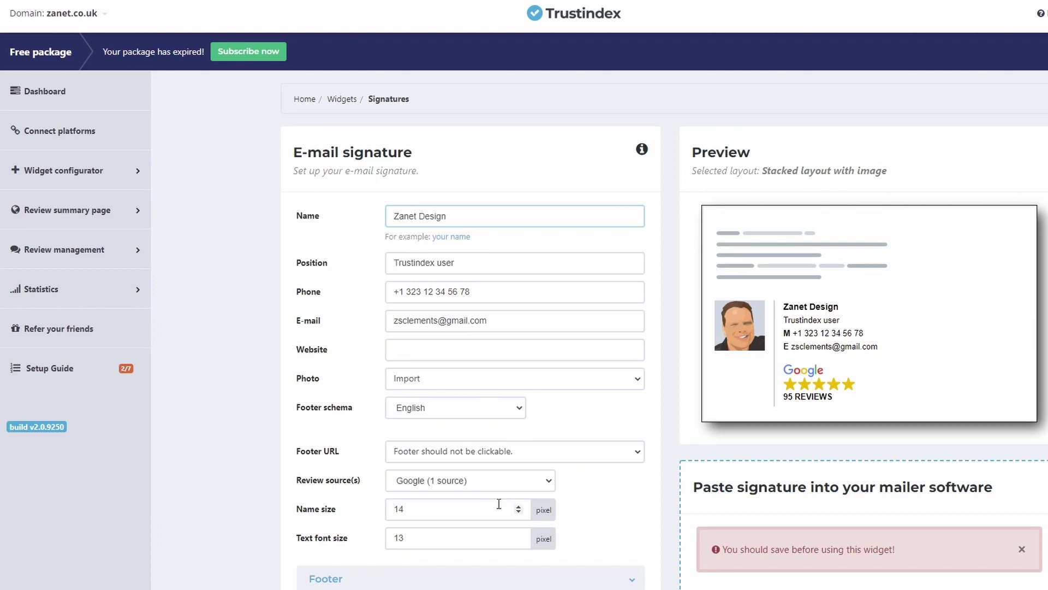
Set the signature's name size to 20 pixels and save the signature.
{"action": "scroll", "coordinate": [499, 503], "scroll_direction": "down", "scroll_amount": 2}
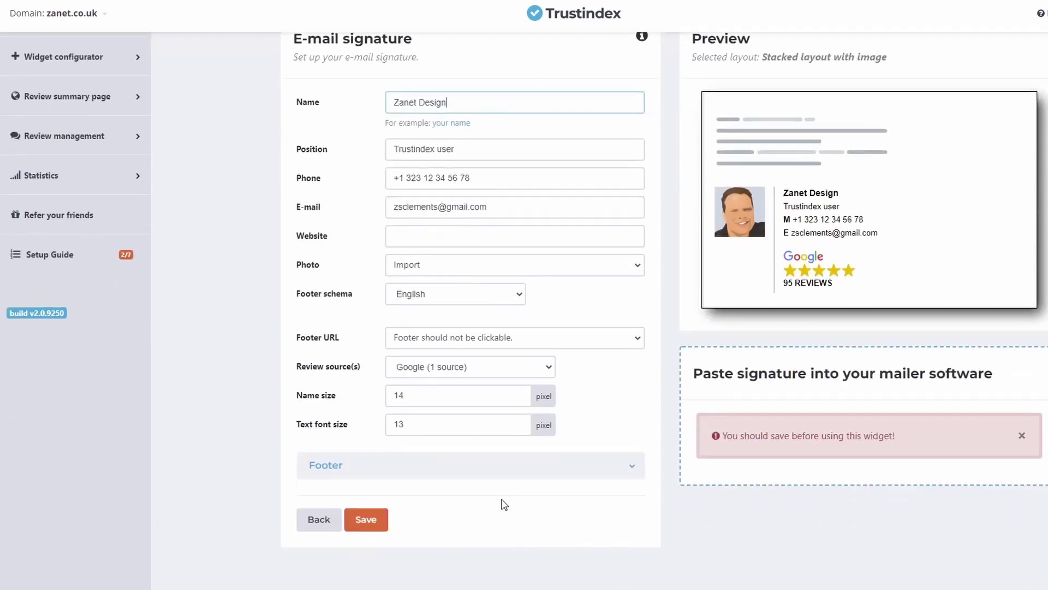
{"action": "left_click", "coordinate": [518, 392]}
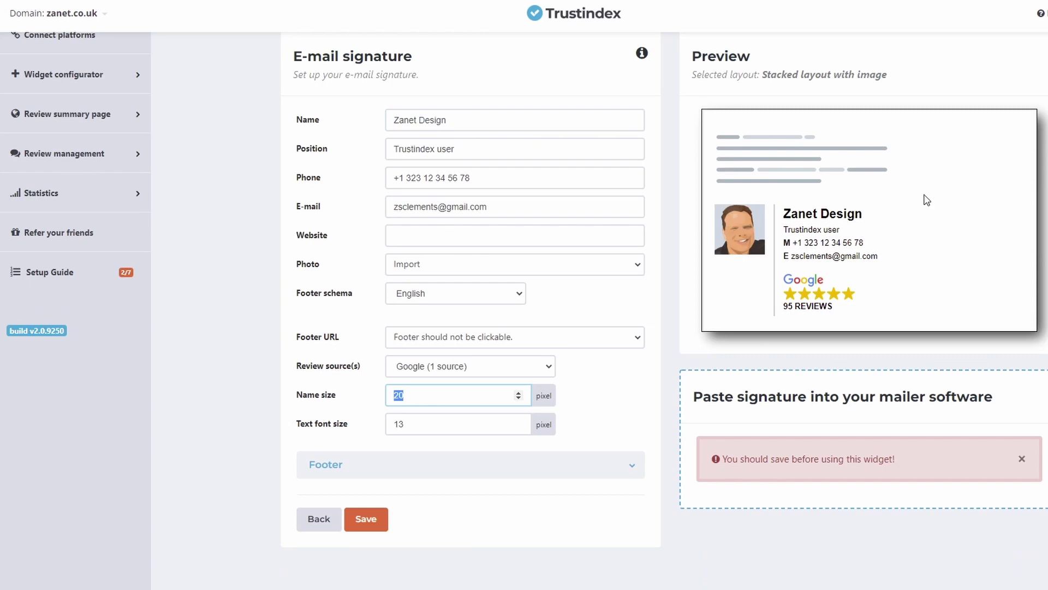
{"action": "left_click", "coordinate": [375, 520]}
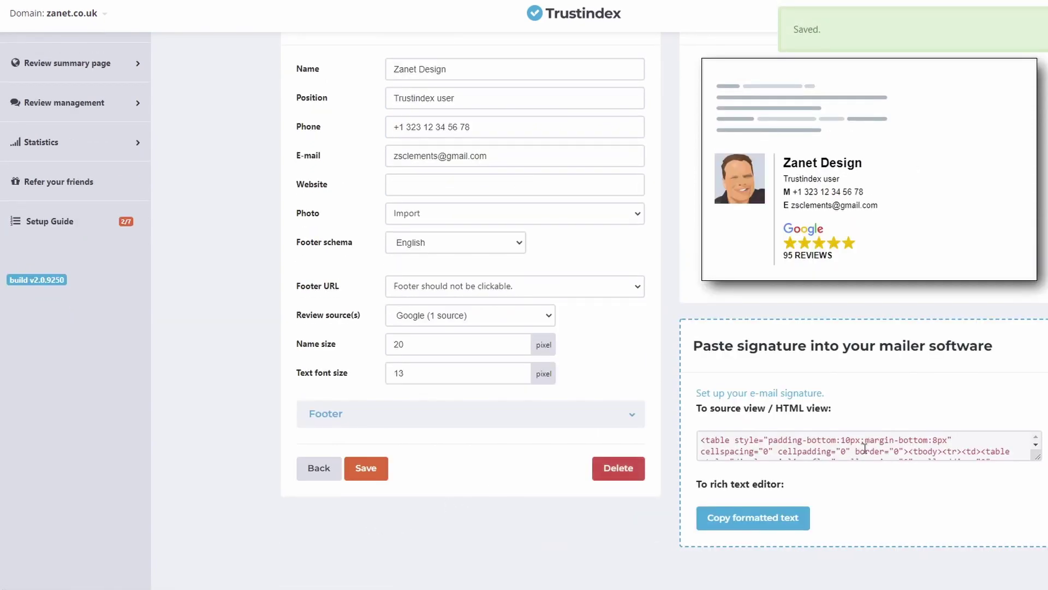
Enlarge the signature's HTML code box and select all the code inside it.
{"action": "left_click_drag", "start_coordinate": [1038, 458], "coordinate": [1037, 527]}
{"action": "left_click", "coordinate": [933, 440]}
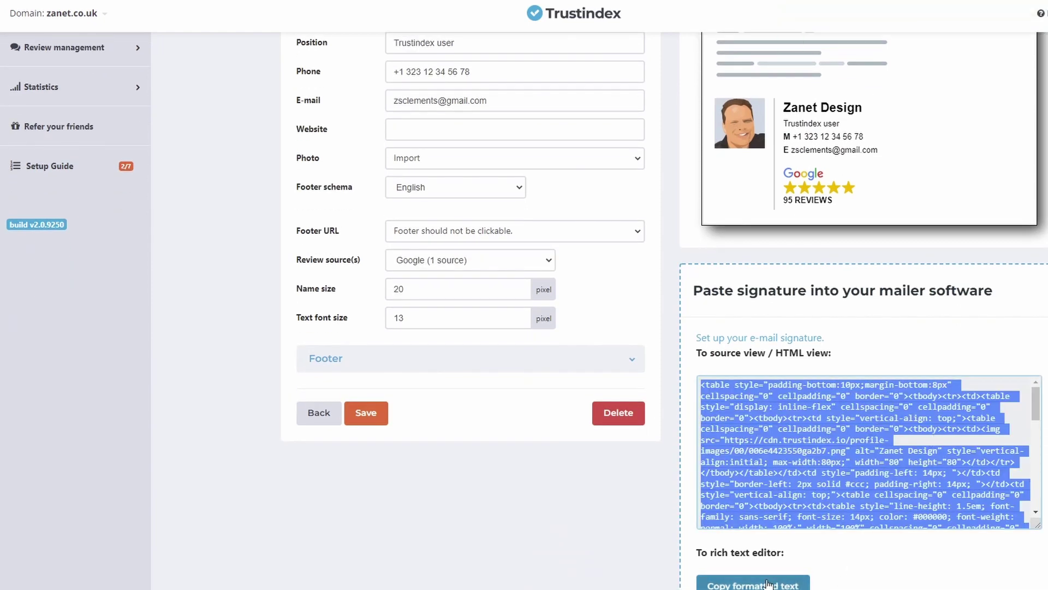
{"action": "right_click", "coordinate": [792, 452]}
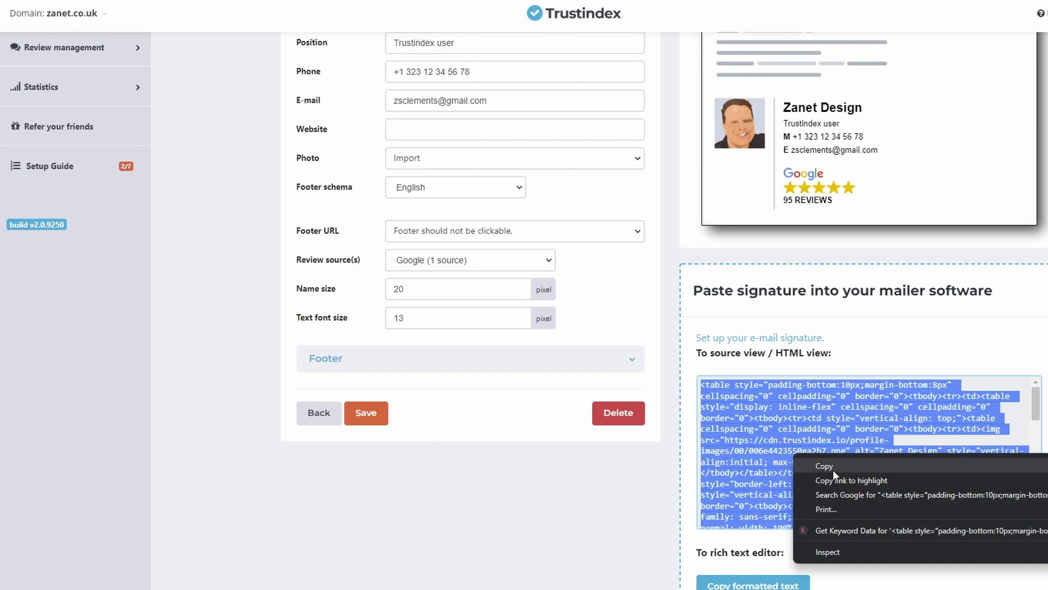
{"action": "left_click", "coordinate": [676, 526]}
Copy the signature as formatted text for a rich text editor and dismiss the confirmation.
{"action": "left_click", "coordinate": [757, 584]}
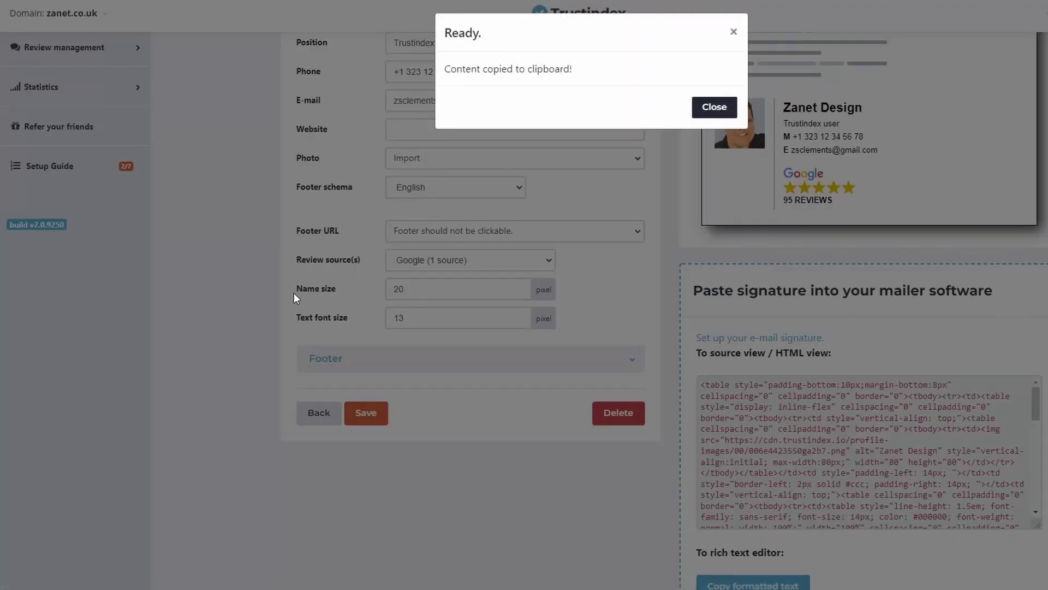
{"action": "left_click", "coordinate": [248, 273]}
{"action": "scroll", "coordinate": [235, 210], "scroll_direction": "up", "scroll_amount": 4}
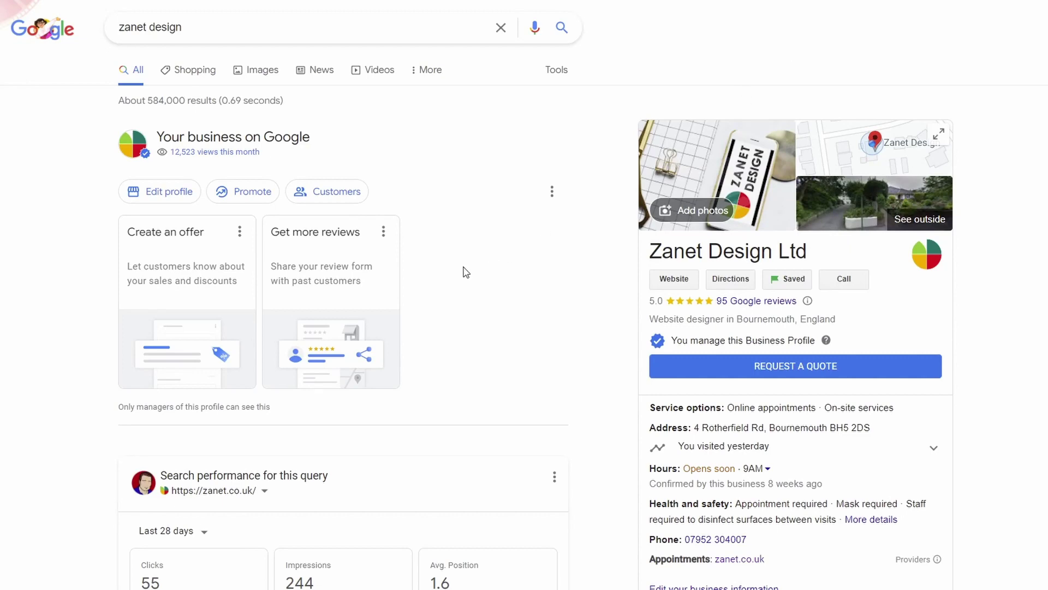
{"action": "left_click", "coordinate": [330, 262]}
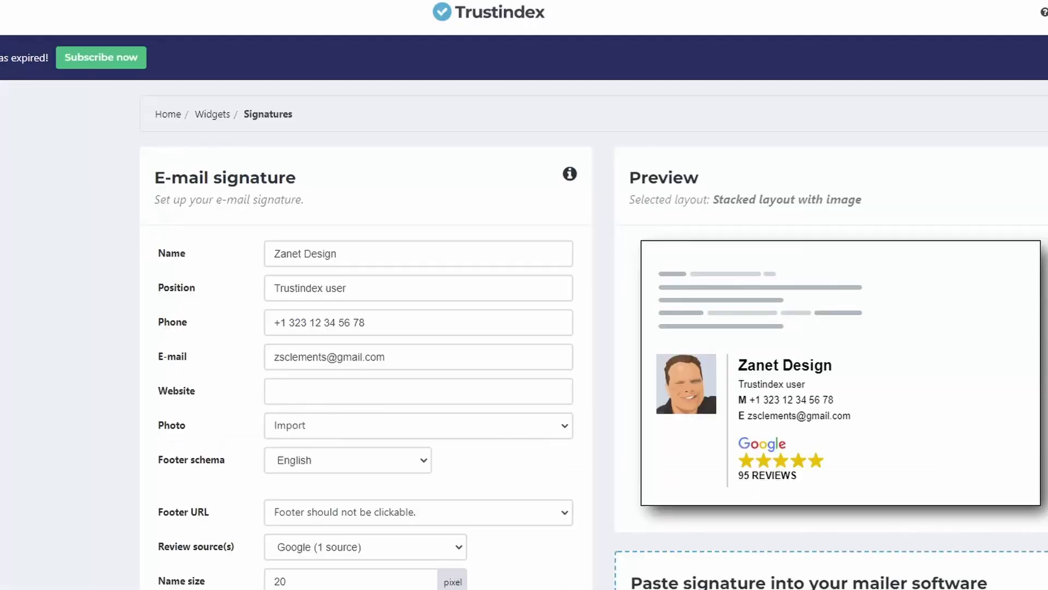
Set the signature's footer URL to the Trustindex review page for Zanet Design Ltd.
{"action": "scroll", "coordinate": [114, 308], "scroll_direction": "down", "scroll_amount": 3}
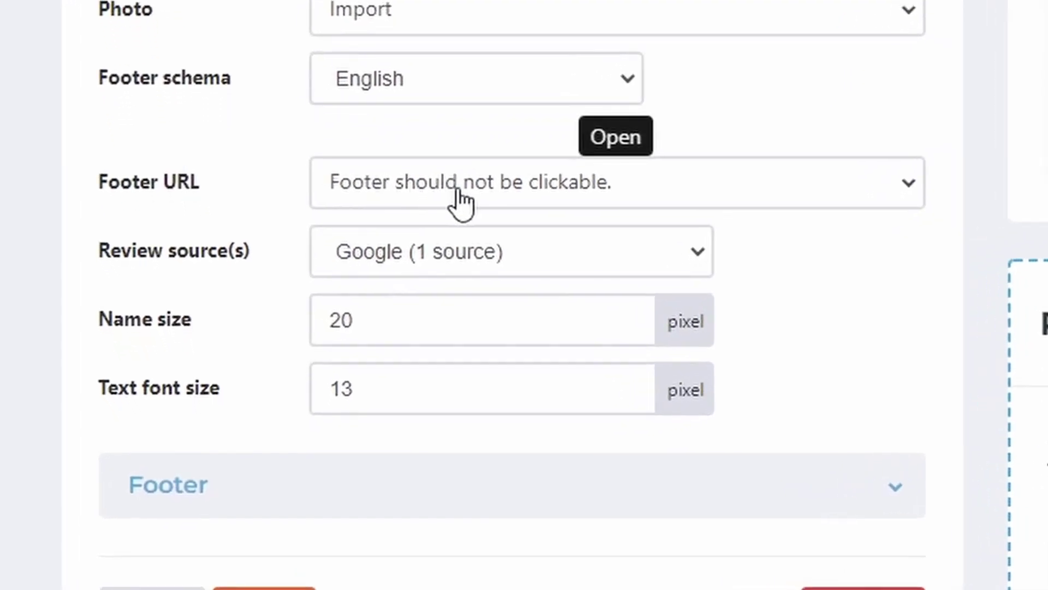
{"action": "left_click", "coordinate": [623, 188]}
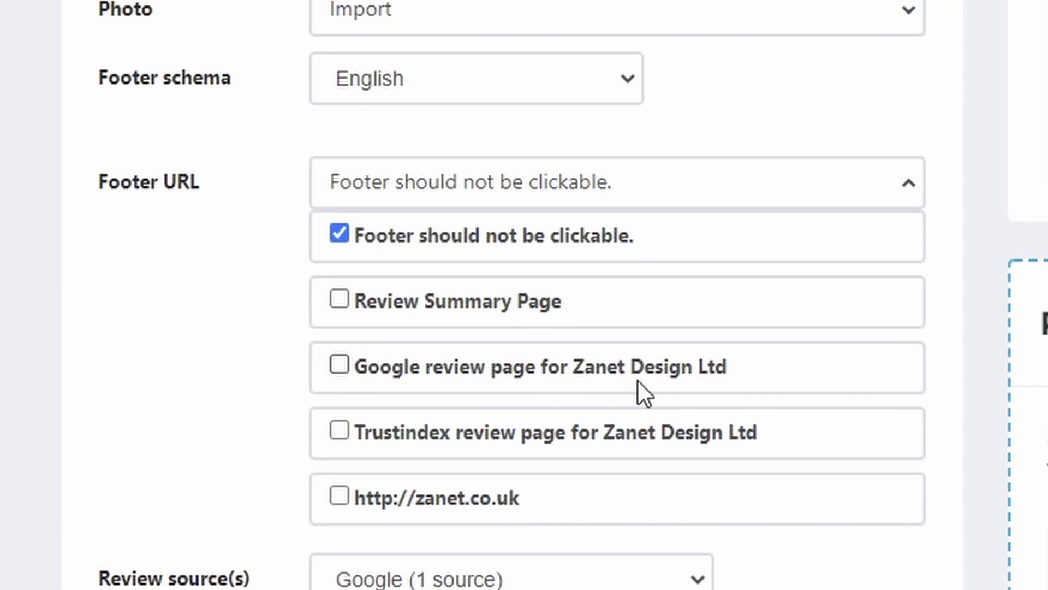
{"action": "left_click", "coordinate": [343, 434]}
{"action": "scroll", "coordinate": [344, 437], "scroll_direction": "up", "scroll_amount": 1}
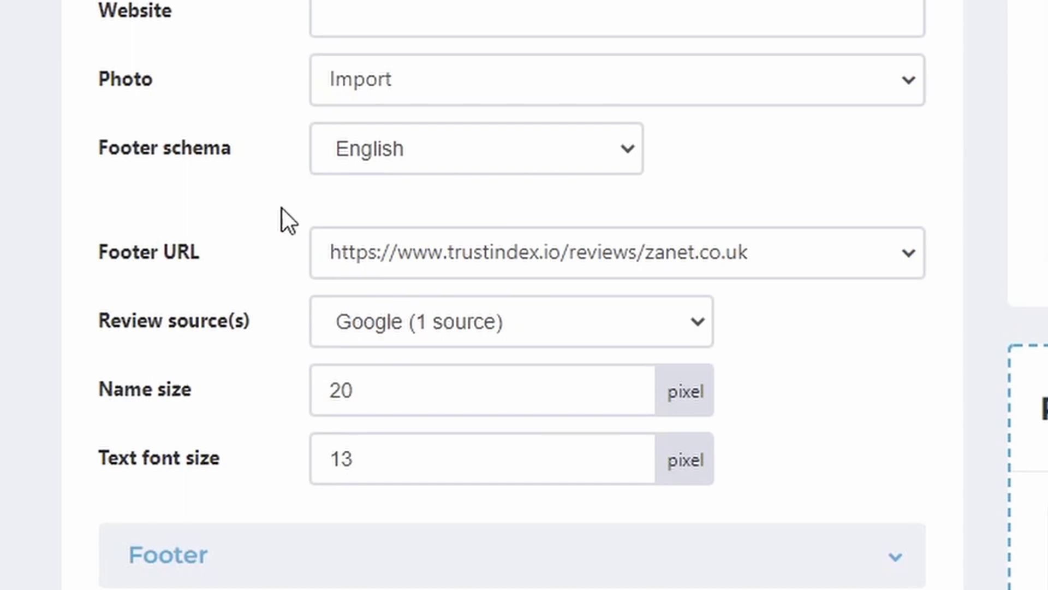
Set the footer URL to the Google review page for Zanet Design Ltd and save the signature.
{"action": "left_click", "coordinate": [420, 266]}
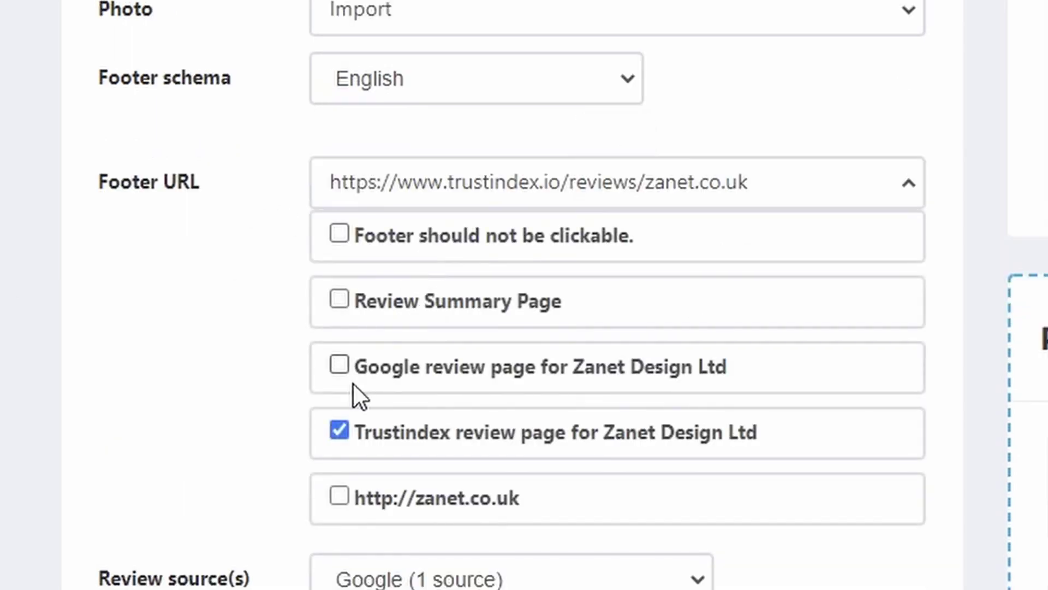
{"action": "left_click", "coordinate": [338, 365]}
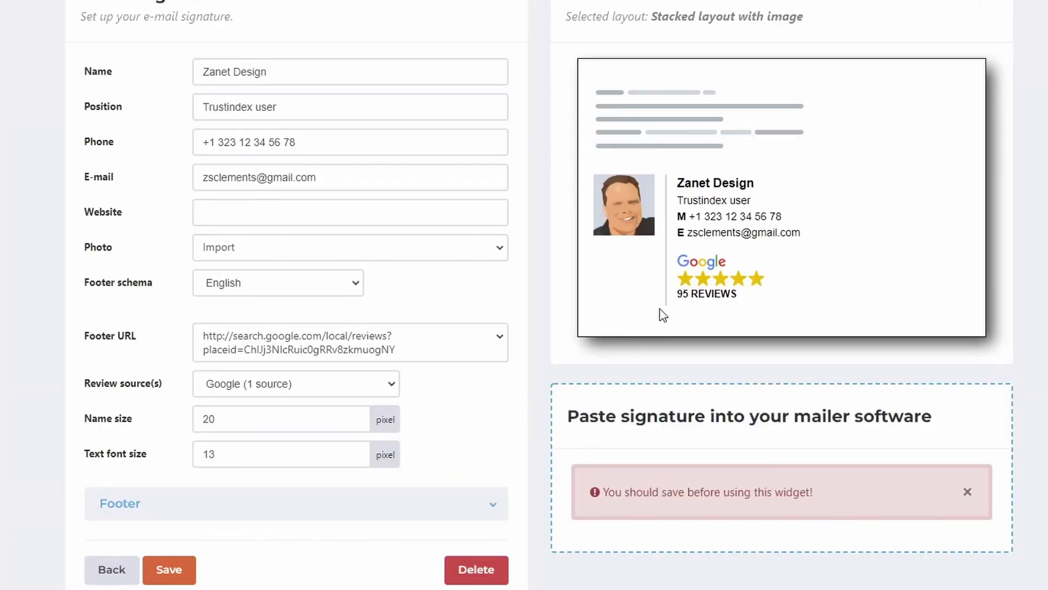
{"action": "left_click", "coordinate": [162, 569]}
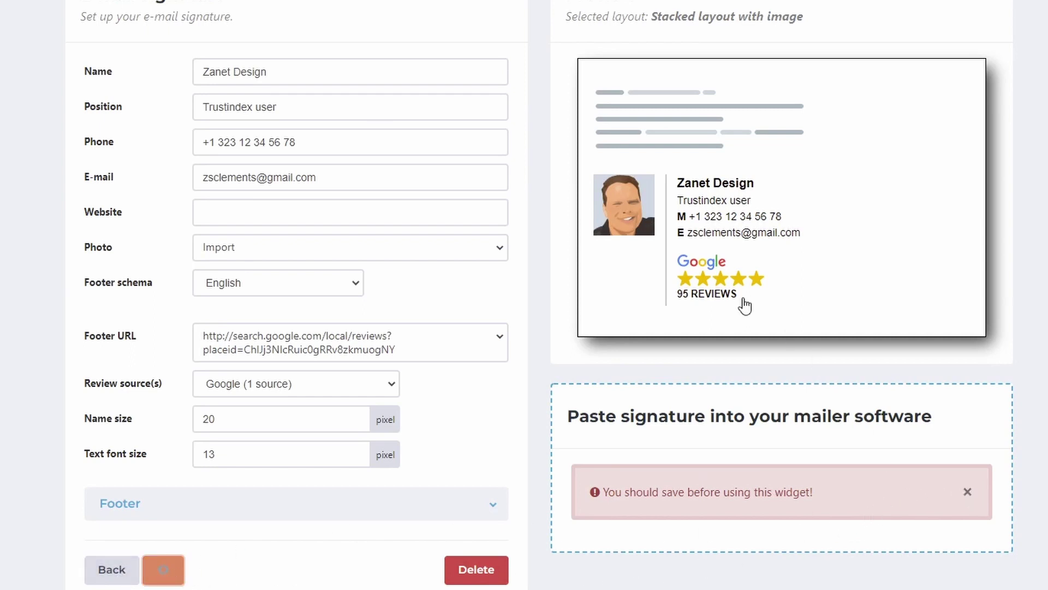
{"action": "scroll", "coordinate": [718, 276], "scroll_direction": "down", "scroll_amount": 4}
{"action": "right_click", "coordinate": [689, 359]}
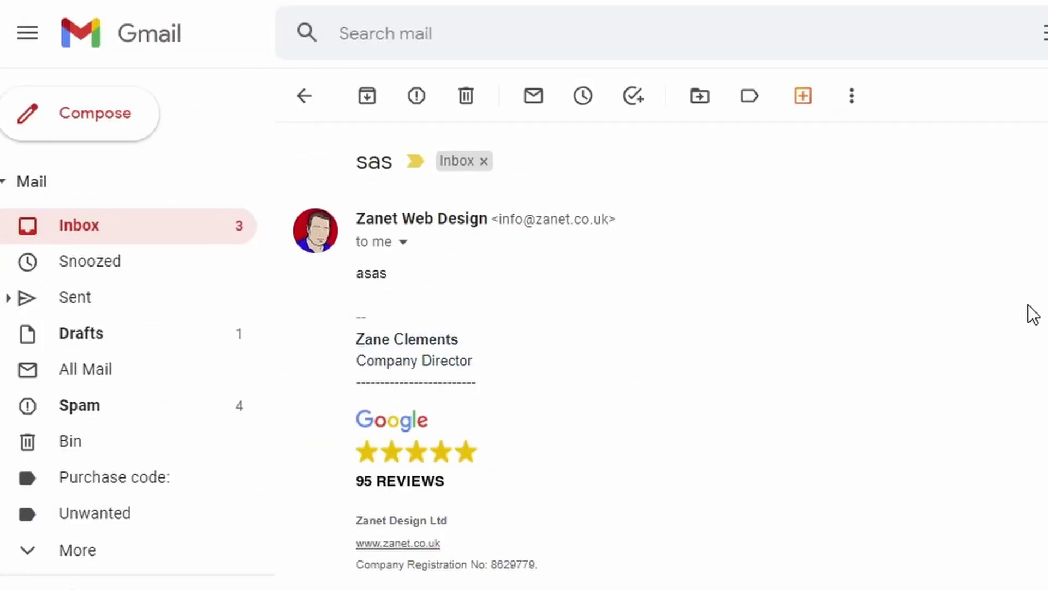
In Gmail, open the full settings and go to the Signature section of the general settings.
{"action": "left_click", "coordinate": [958, 24]}
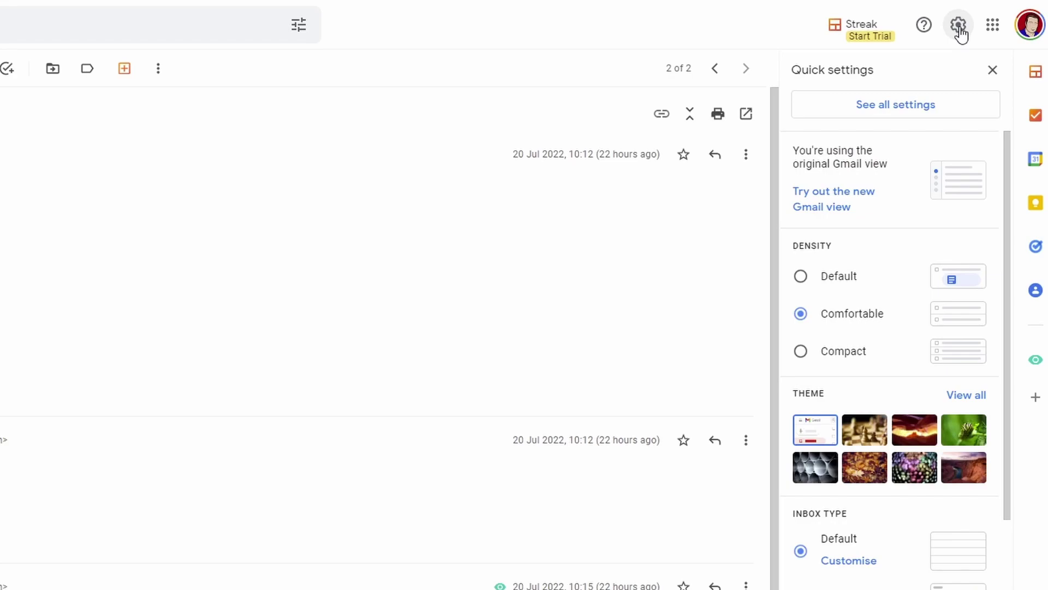
{"action": "left_click", "coordinate": [923, 112]}
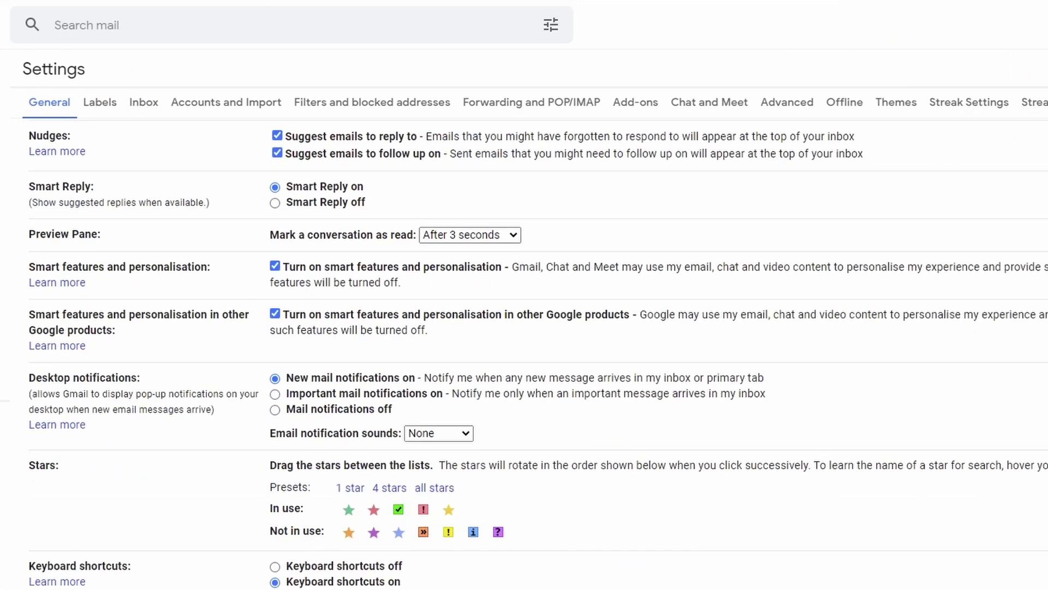
{"action": "scroll", "coordinate": [524, 327], "scroll_direction": "down", "scroll_amount": 10}
{"action": "scroll", "coordinate": [524, 327], "scroll_direction": "up", "scroll_amount": 8}
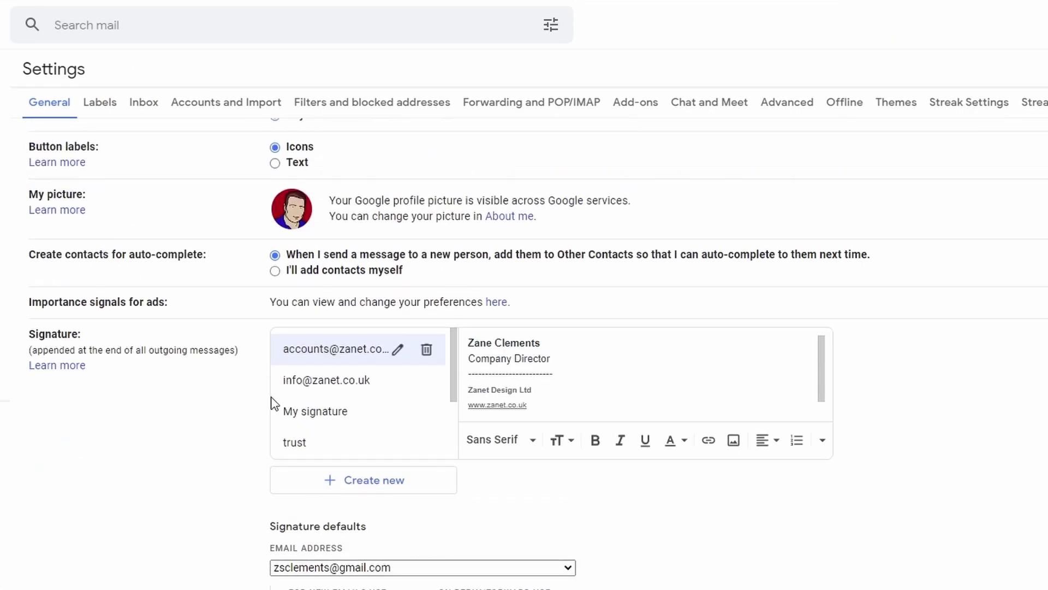
Replace the contents of "My signature" with the copied Trustindex signature and check it down to the review count.
{"action": "left_click", "coordinate": [337, 420]}
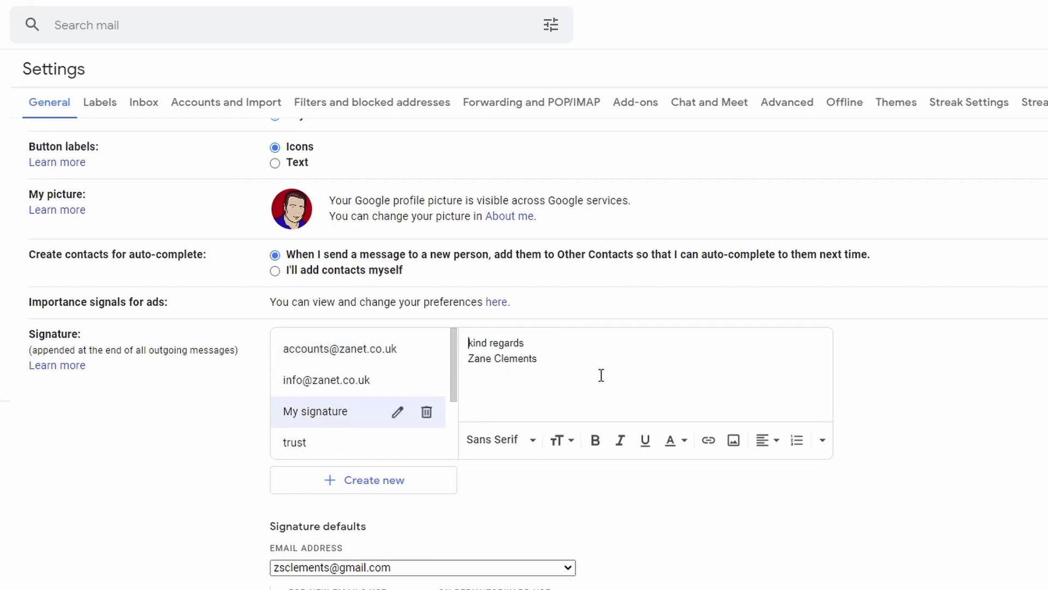
{"action": "left_click_drag", "start_coordinate": [607, 378], "coordinate": [447, 335]}
{"action": "right_click", "coordinate": [508, 354]}
{"action": "left_click", "coordinate": [583, 426]}
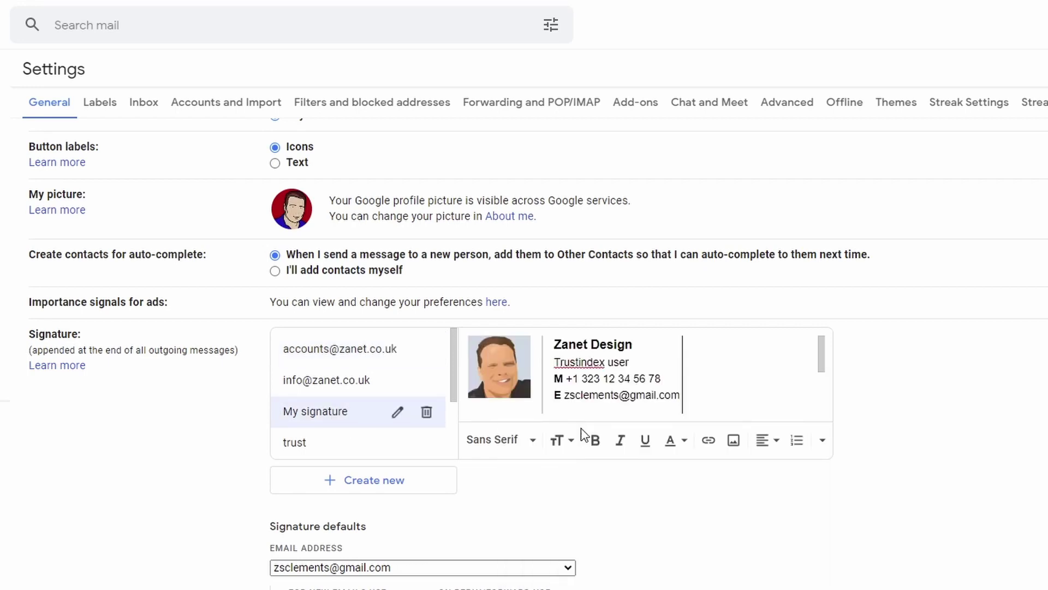
{"action": "mouse_move", "coordinate": [821, 349]}
{"action": "left_mouse_down"}
{"action": "mouse_move", "coordinate": [821, 398]}
{"action": "mouse_move", "coordinate": [821, 361]}
{"action": "mouse_move", "coordinate": [817, 374]}
{"action": "left_mouse_up"}
{"action": "left_click_drag", "start_coordinate": [821, 353], "coordinate": [818, 399]}
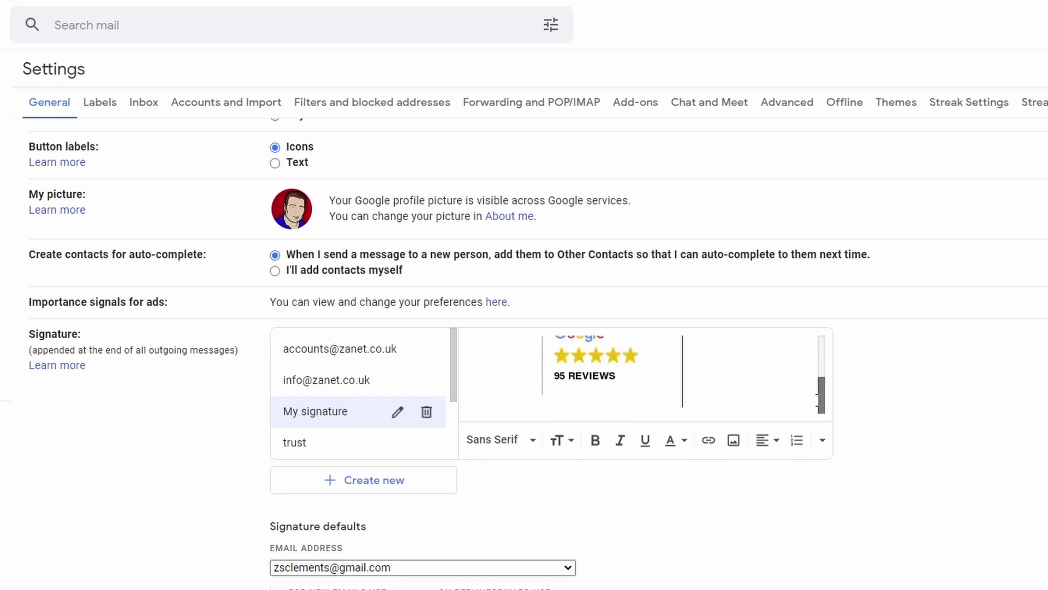
{"action": "scroll", "coordinate": [816, 398], "scroll_direction": "up", "scroll_amount": 3}
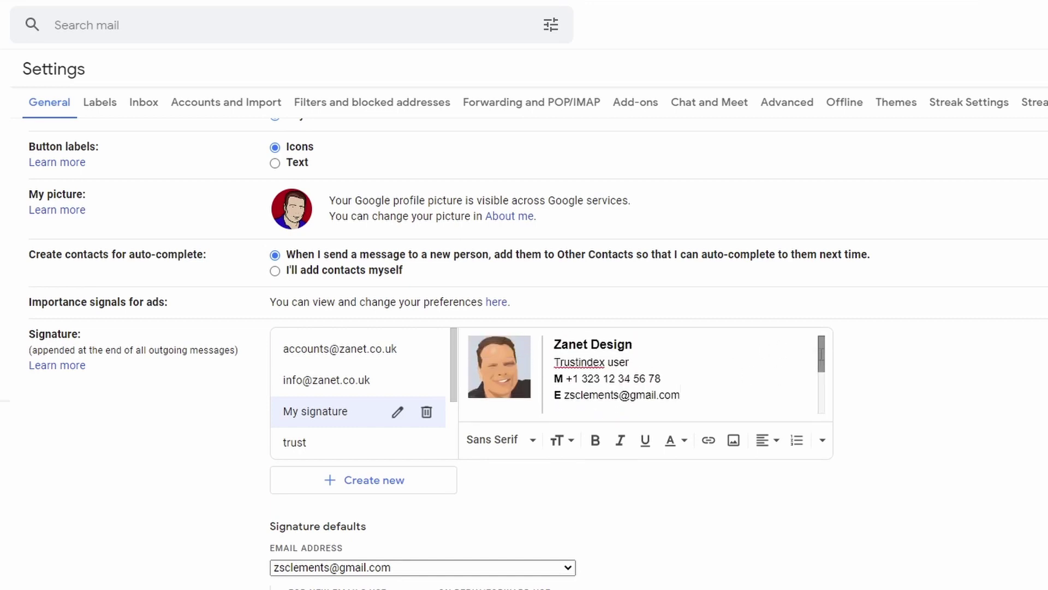
{"action": "scroll", "coordinate": [810, 377], "scroll_direction": "down", "scroll_amount": 3}
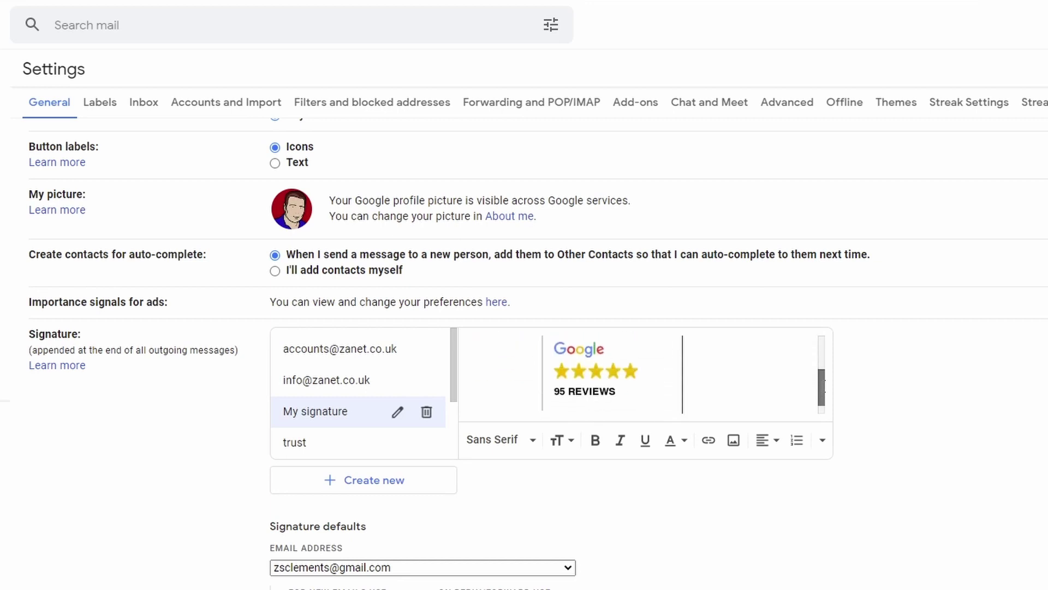
Clear the URL of the signature's rating stars link and copy the review link from the Google business profile's Get more reviews card.
{"action": "left_click", "coordinate": [597, 375]}
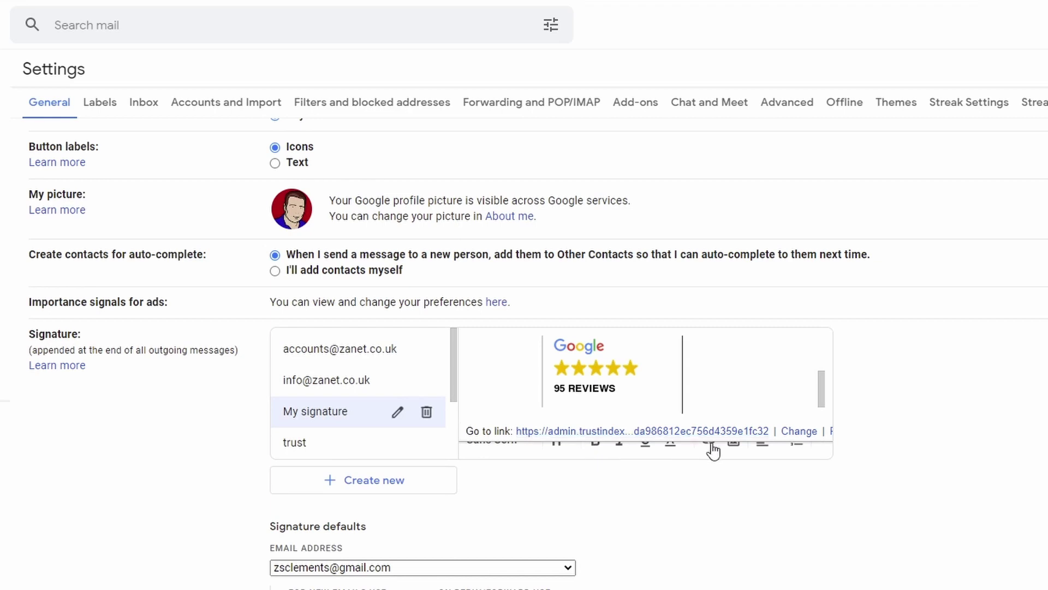
{"action": "left_click", "coordinate": [797, 431]}
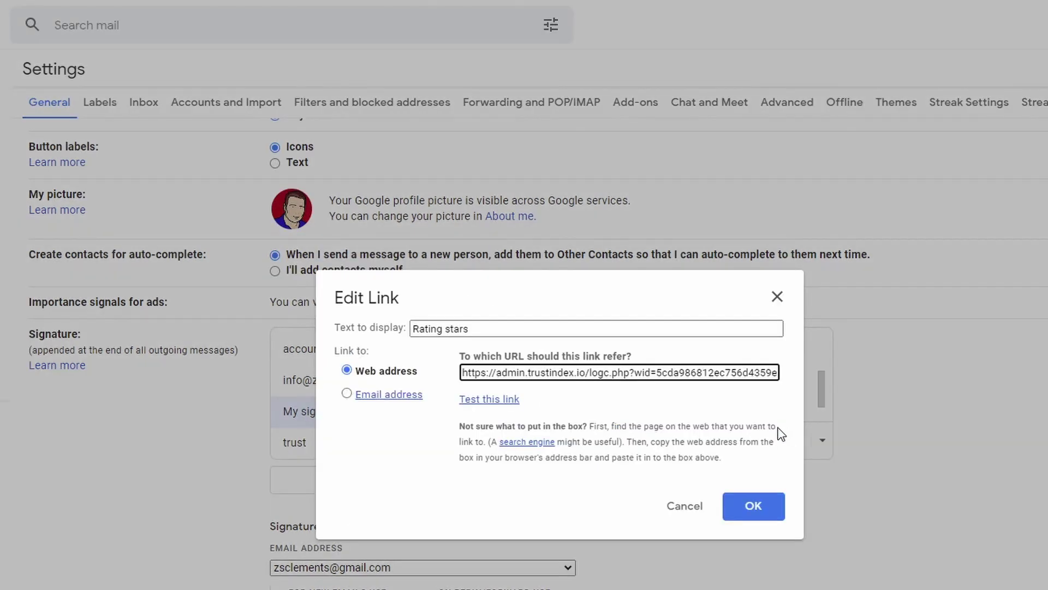
{"action": "triple_click", "coordinate": [662, 373]}
{"action": "key", "text": "BackSpace"}
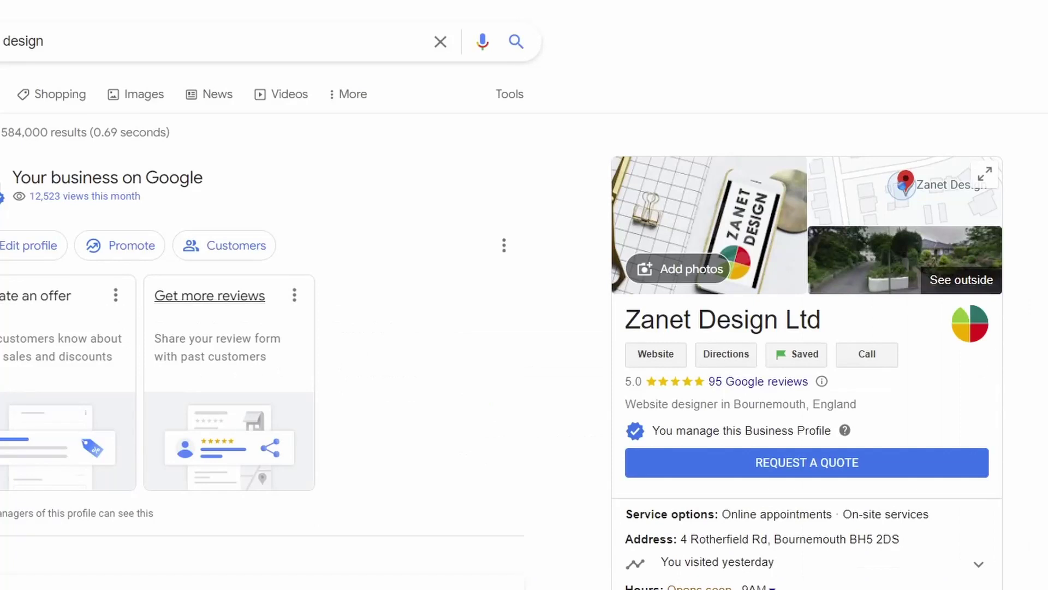
{"action": "left_click", "coordinate": [253, 338]}
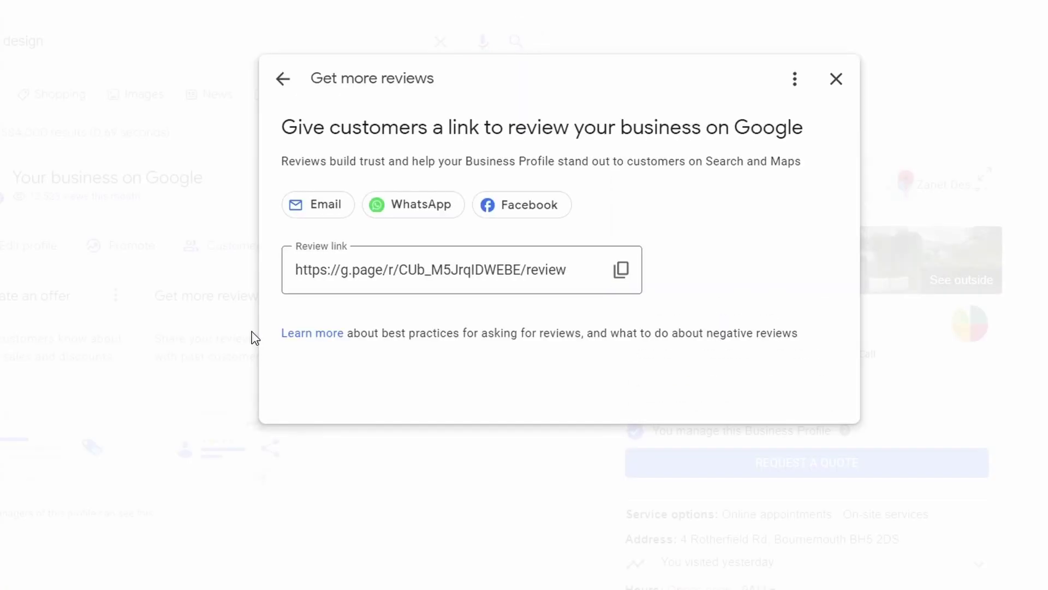
{"action": "left_click", "coordinate": [621, 270]}
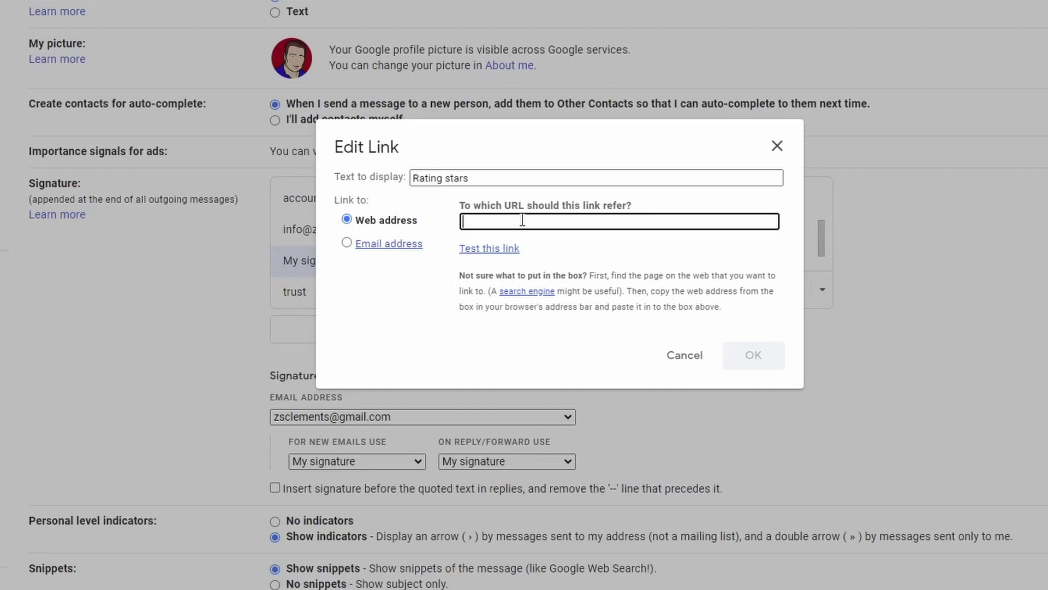
{"action": "right_click", "coordinate": [522, 221]}
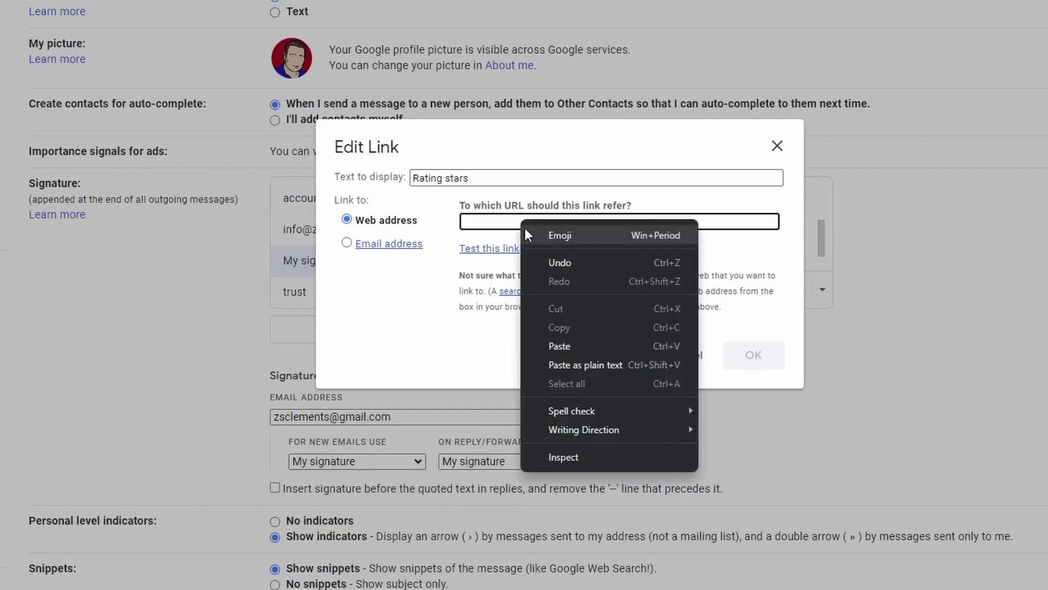
{"action": "left_click", "coordinate": [568, 343]}
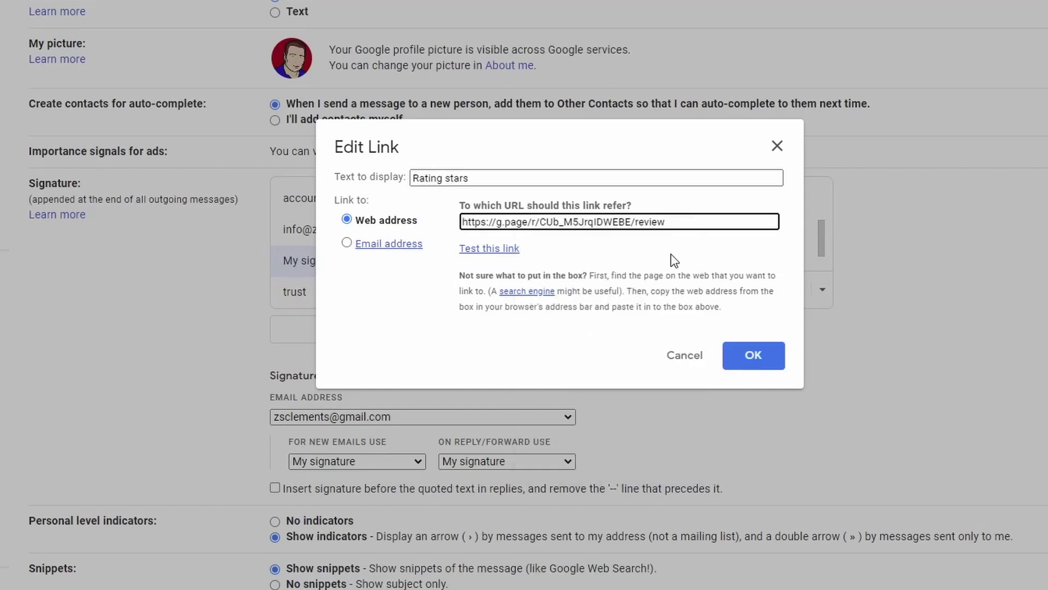
{"action": "left_click", "coordinate": [755, 360]}
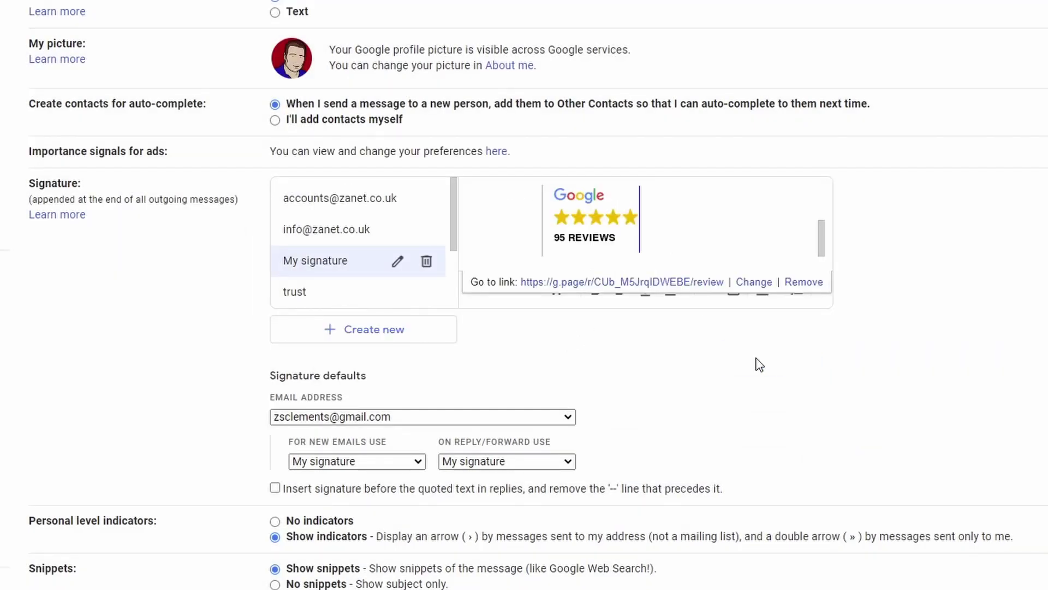
{"action": "left_click", "coordinate": [758, 364]}
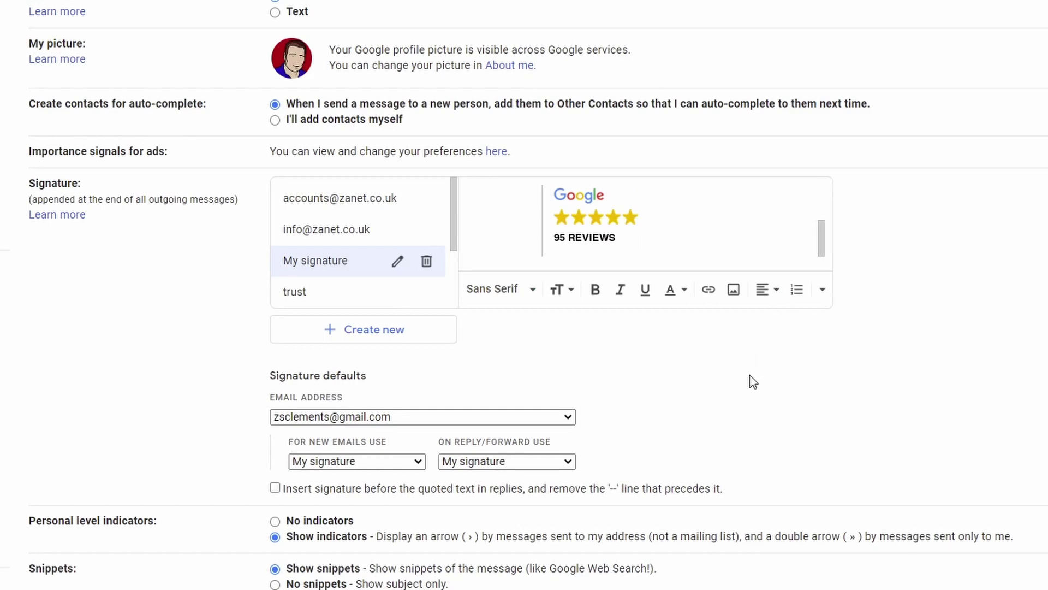
{"action": "scroll", "coordinate": [750, 376], "scroll_direction": "down", "scroll_amount": 7}
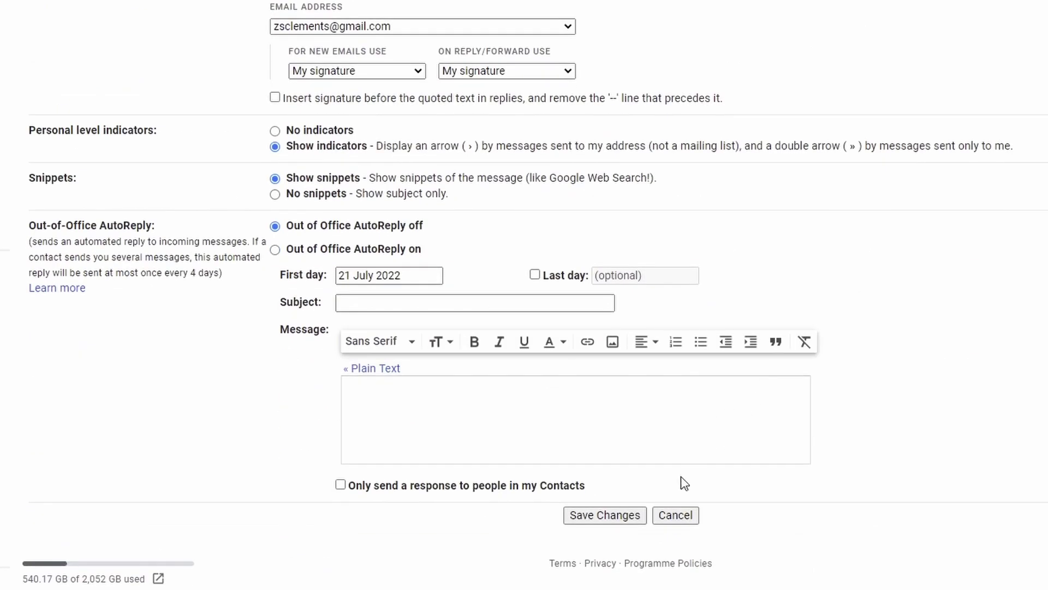
{"action": "left_click", "coordinate": [623, 521]}
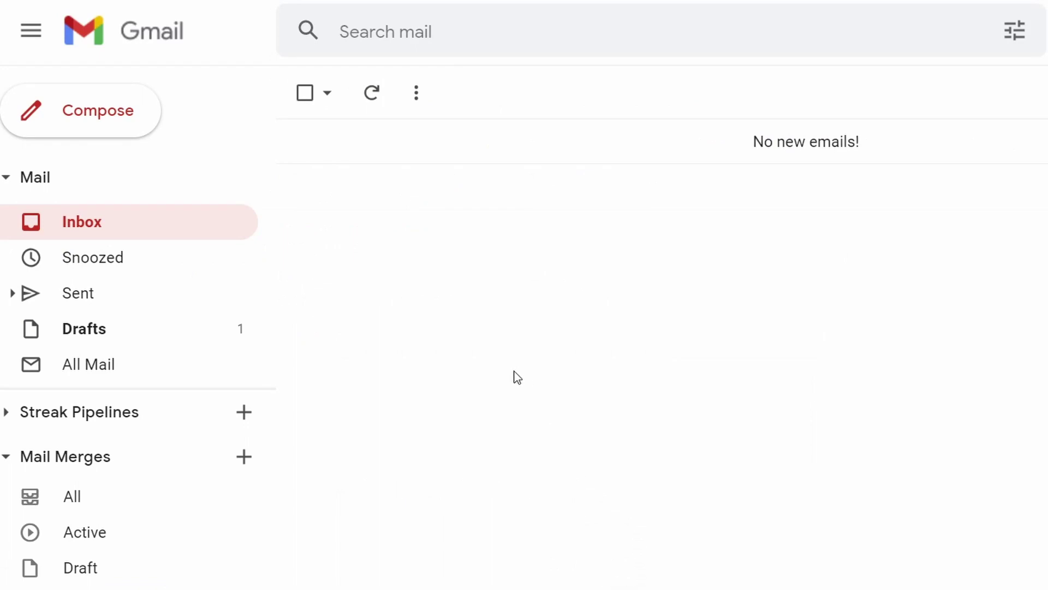
Compose a new message containing the signature and address it to the account owner's own e-mail address.
{"action": "left_click", "coordinate": [87, 111]}
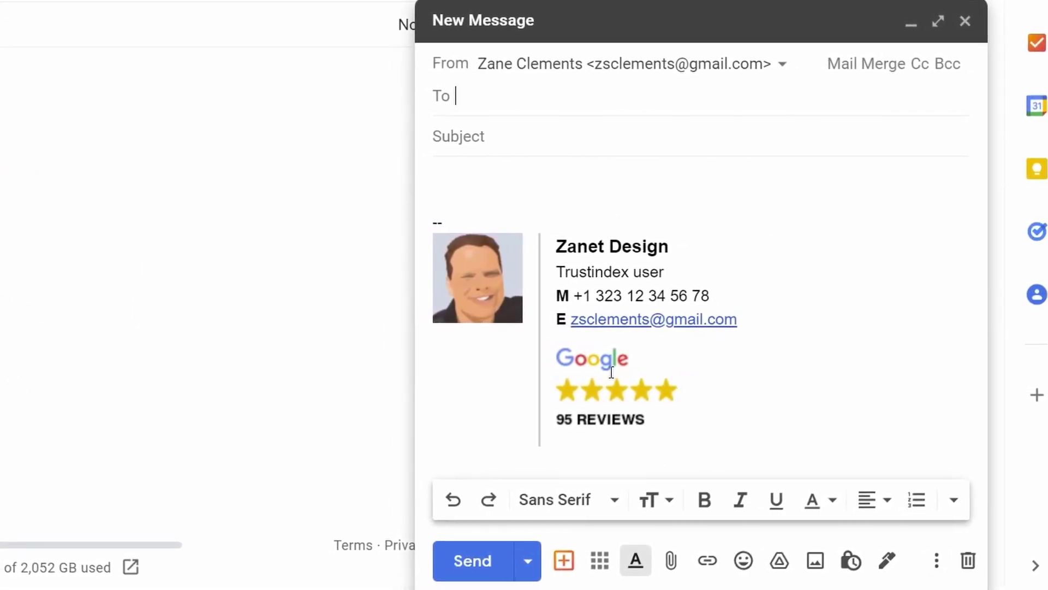
{"action": "left_click", "coordinate": [605, 374]}
{"action": "left_click", "coordinate": [755, 365]}
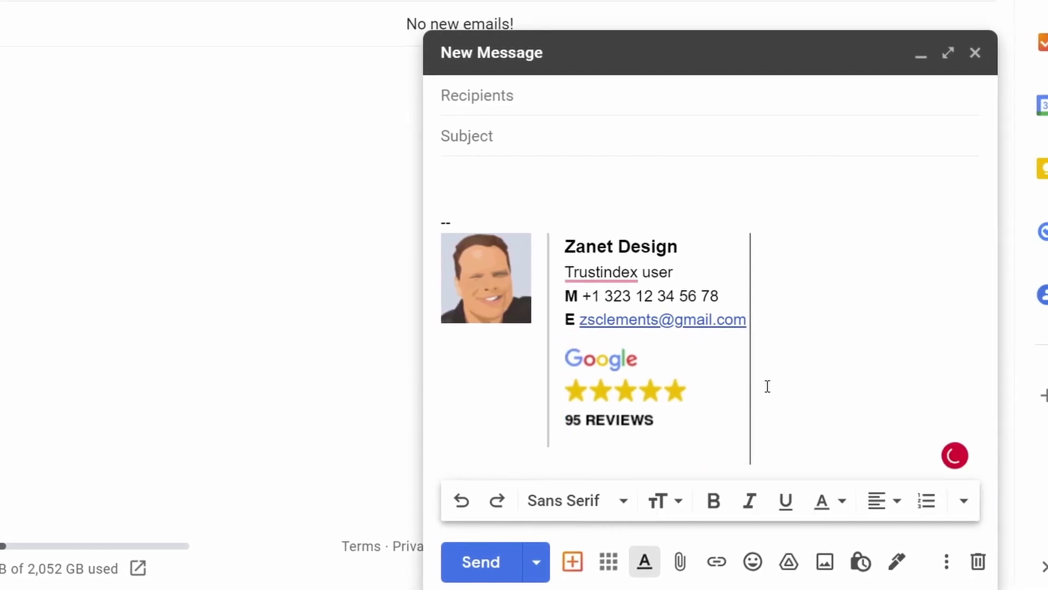
{"action": "left_click", "coordinate": [552, 101]}
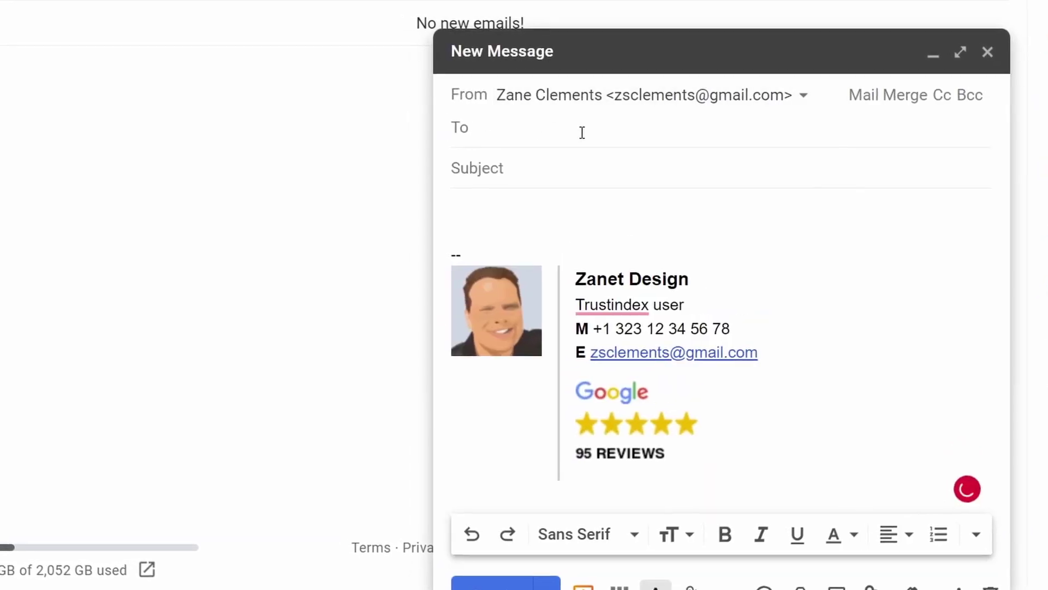
{"action": "type", "text": "zs"}
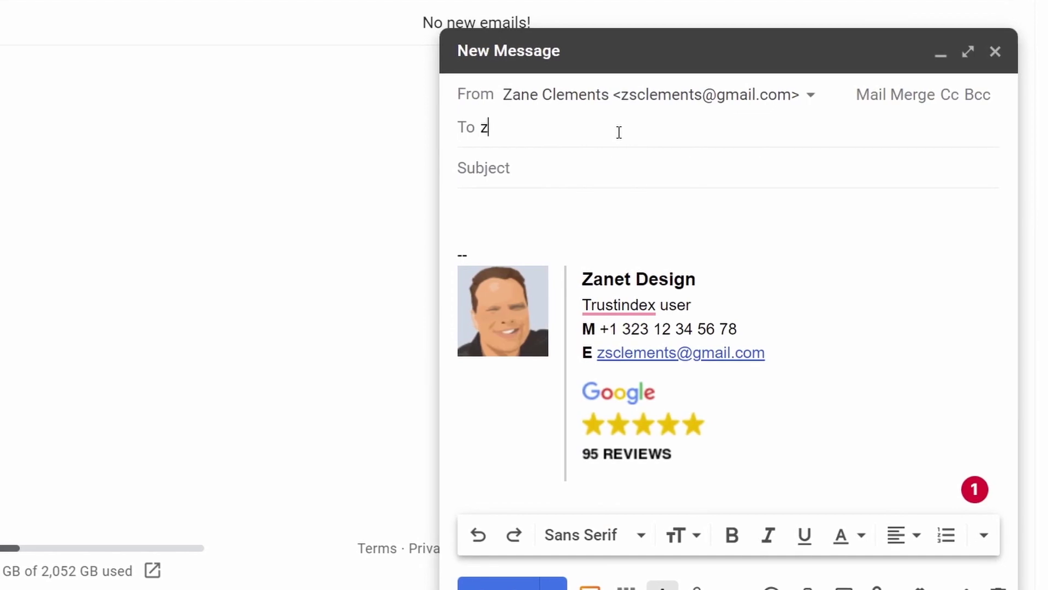
{"action": "left_click", "coordinate": [688, 232]}
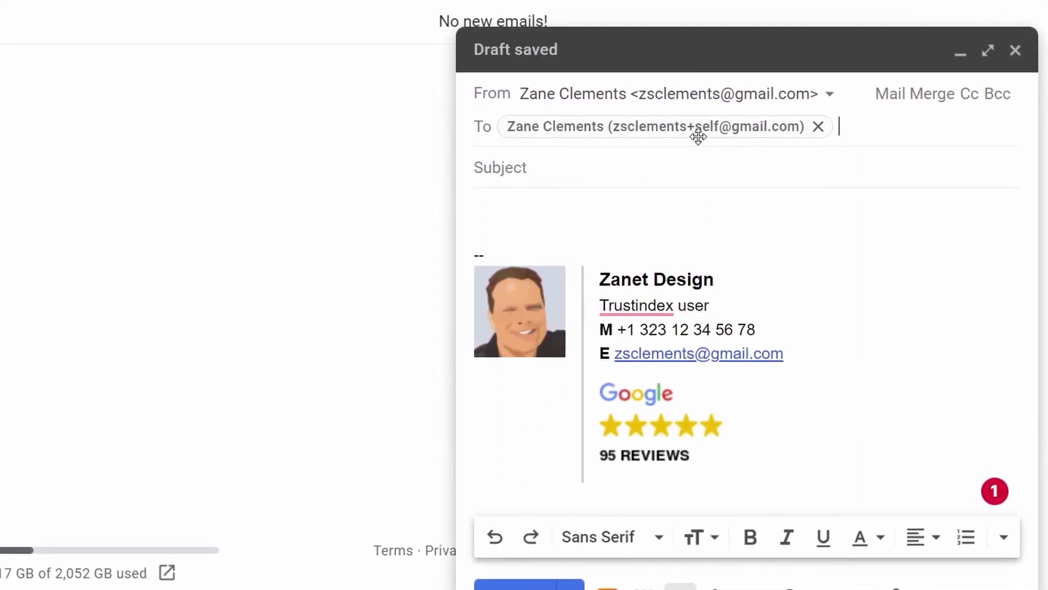
Give the message the subject "test" and the body text "rest", and send it.
{"action": "mouse_move", "coordinate": [694, 135]}
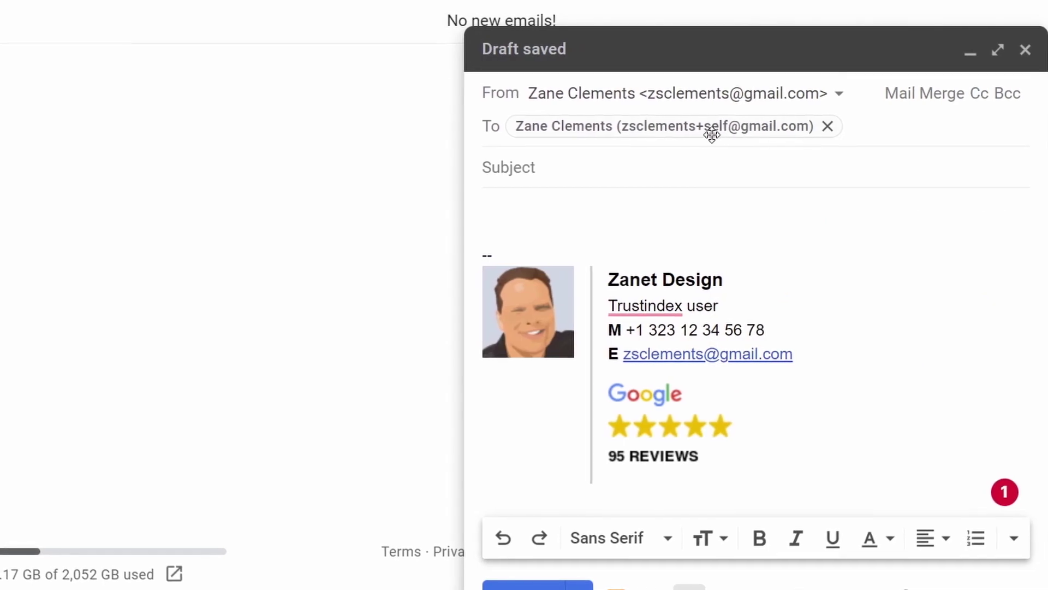
{"action": "left_click", "coordinate": [723, 171]}
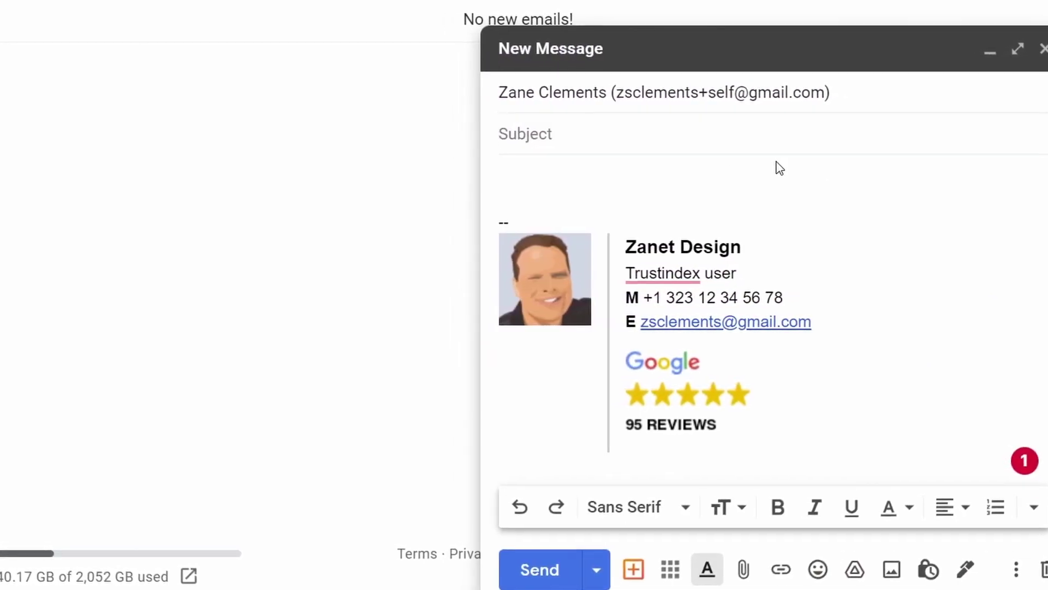
{"action": "type", "text": "test"}
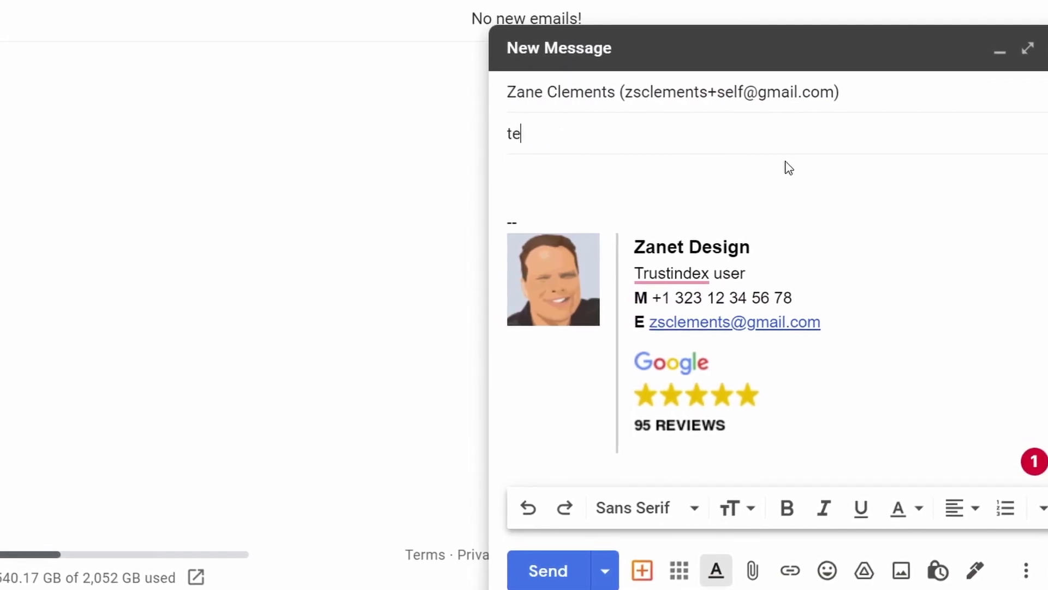
{"action": "left_click", "coordinate": [783, 182]}
{"action": "type", "text": "rest"}
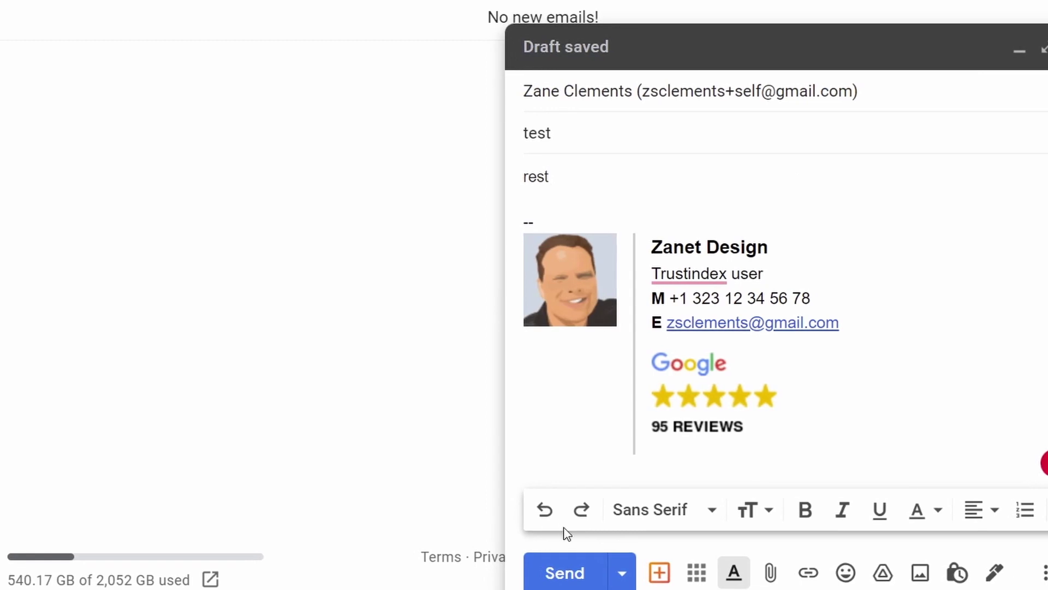
{"action": "left_click", "coordinate": [583, 572]}
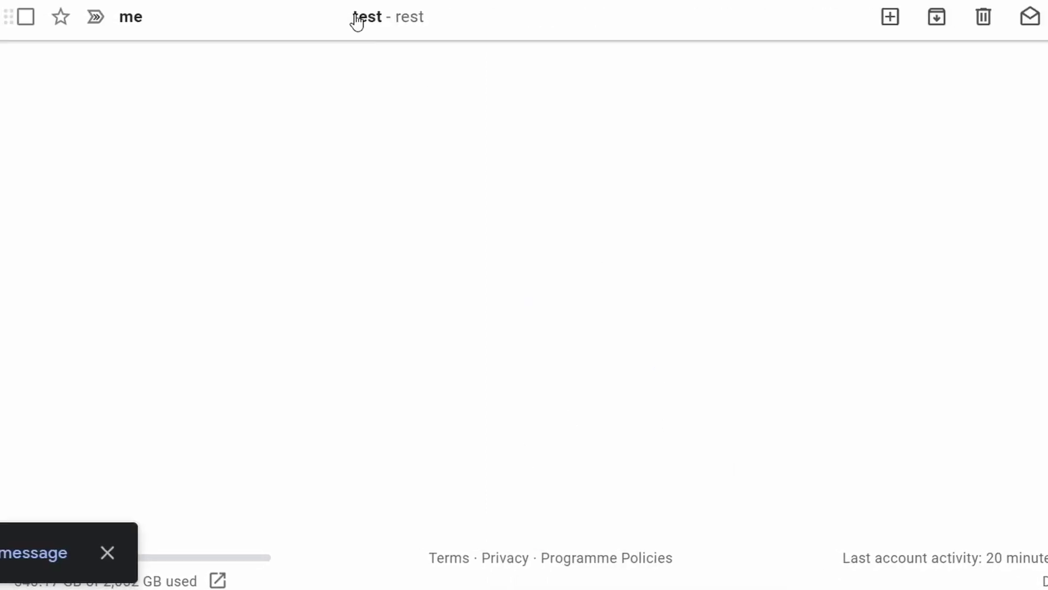
Open the received "test" message and follow the signature's rating stars link to the Google review form.
{"action": "left_click", "coordinate": [427, 21]}
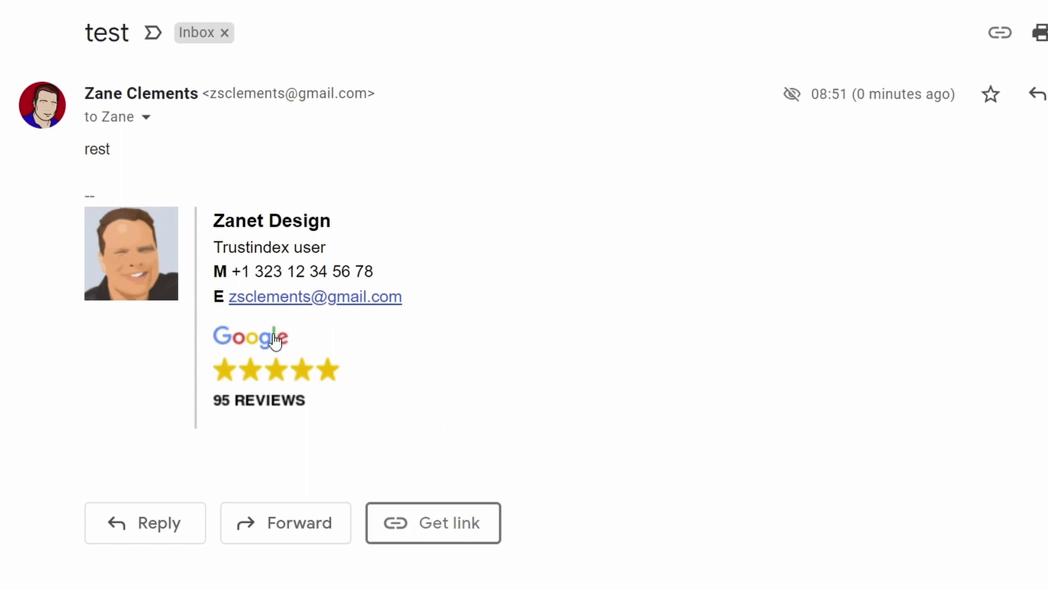
{"action": "left_click", "coordinate": [251, 367]}
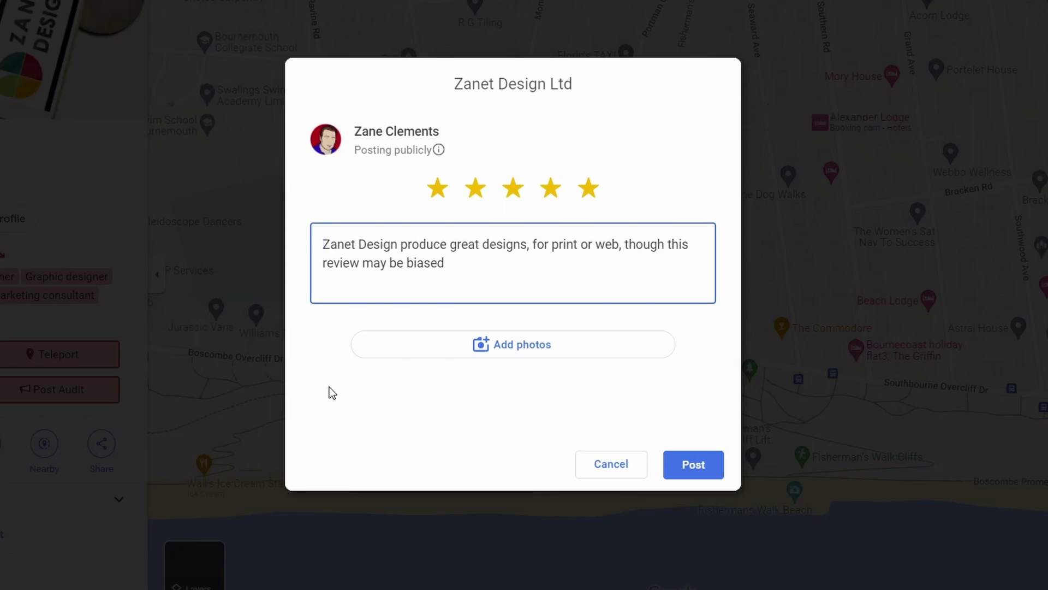
Try different star ratings up to four stars in the Zanet Design Ltd review form, select the review text, and cancel the review.
{"action": "left_click", "coordinate": [475, 192]}
{"action": "left_click", "coordinate": [437, 189]}
{"action": "left_click", "coordinate": [548, 190]}
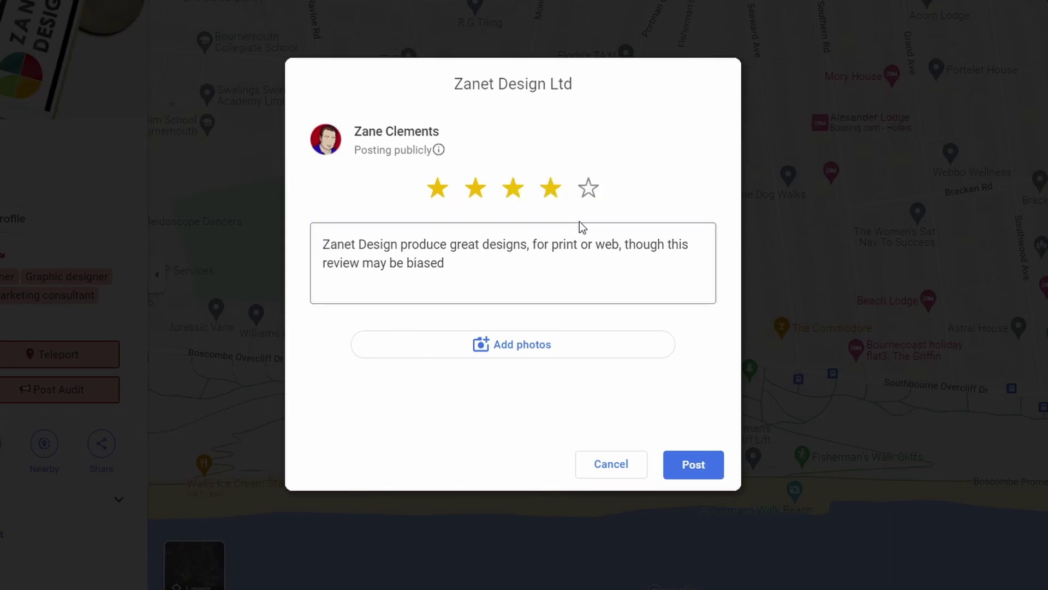
{"action": "left_click_drag", "start_coordinate": [502, 269], "coordinate": [326, 239]}
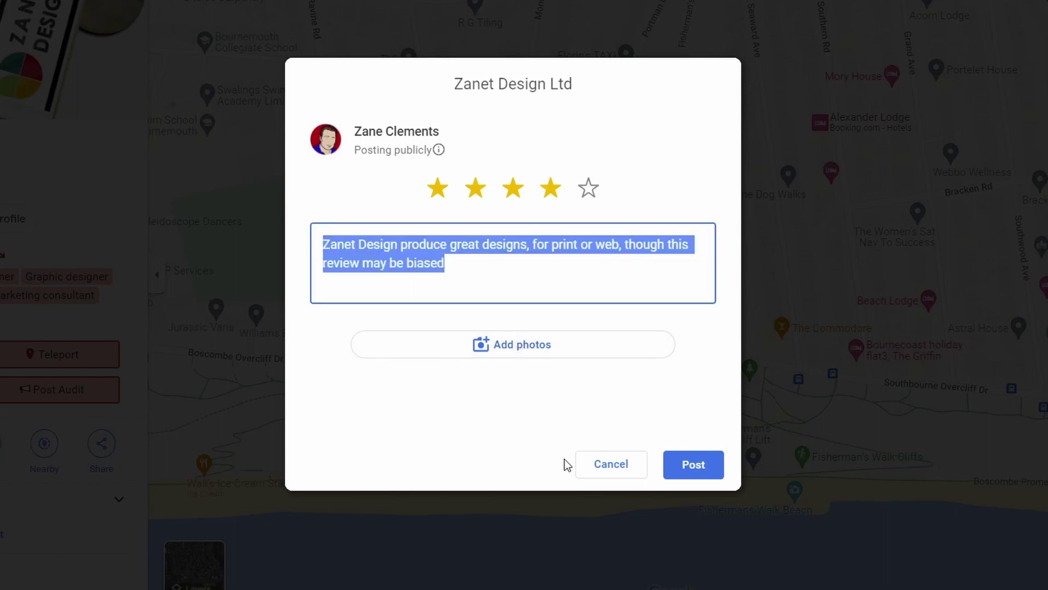
{"action": "left_click", "coordinate": [609, 468]}
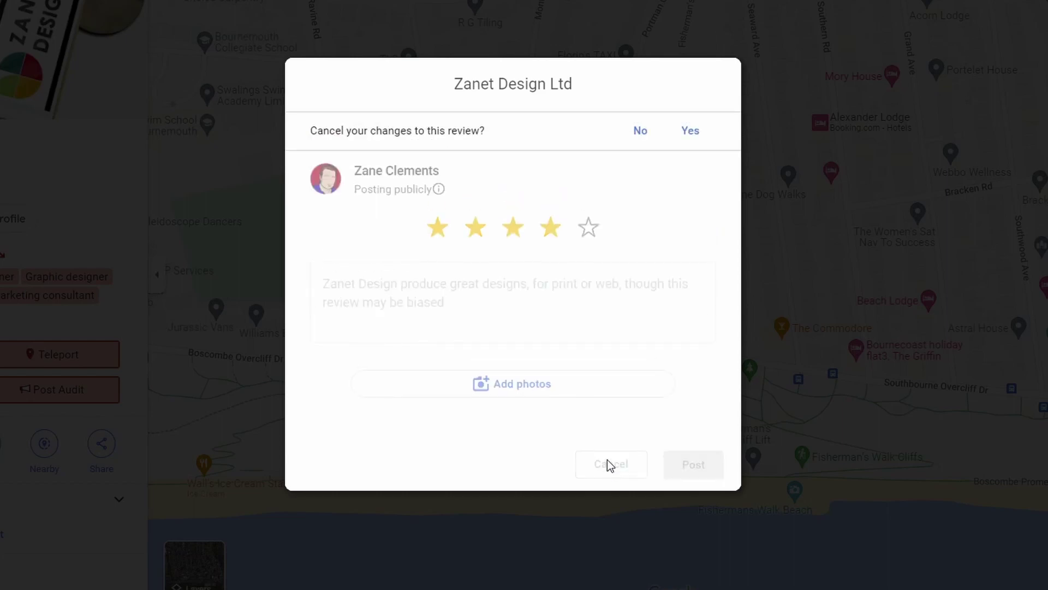